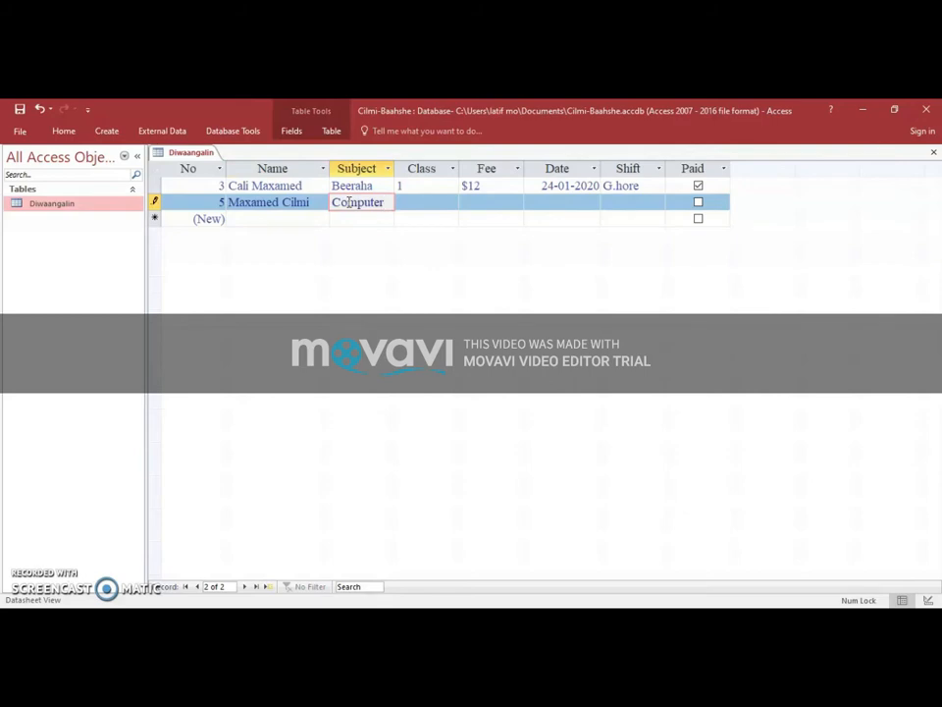
{"action": "left_click_drag", "start_coordinate": [393, 168], "coordinate": [425, 169]}
{"action": "left_click", "coordinate": [439, 203]}
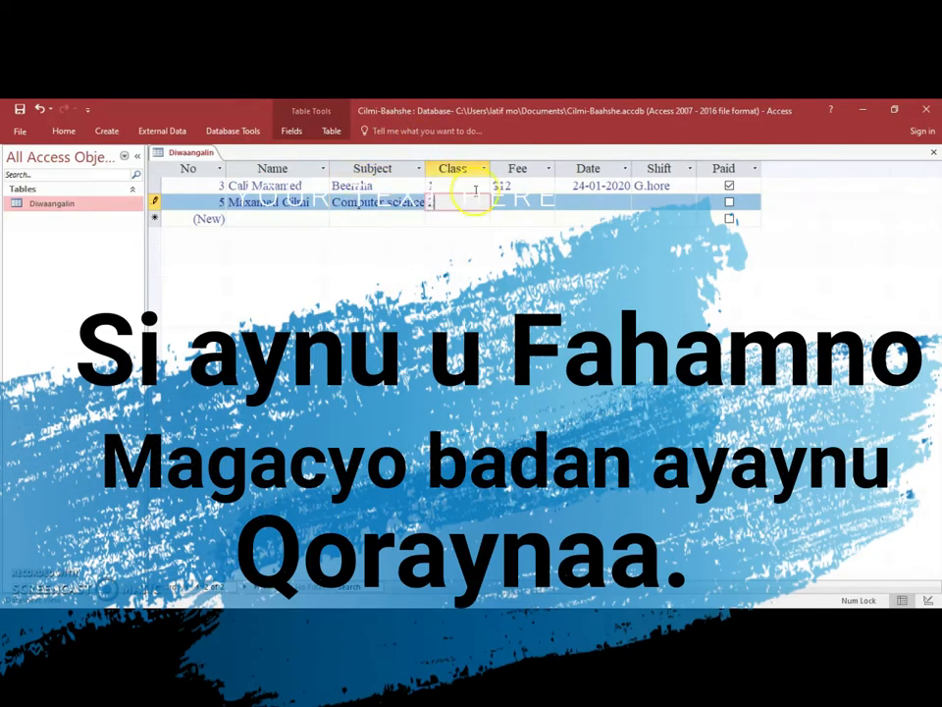
{"action": "left_click", "coordinate": [518, 204]}
{"action": "type", "text": "$10"}
{"action": "left_click", "coordinate": [587, 204]}
{"action": "left_click", "coordinate": [638, 203]}
{"action": "left_click", "coordinate": [579, 309]}
{"action": "left_click", "coordinate": [677, 203]}
{"action": "type", "text": "G.danbe"}
{"action": "left_click", "coordinate": [729, 203]}
Add record 6 with the student's name, subject SCilmegineering, Class 3, date 05-02-2020, shift danbe, Paid
{"action": "left_click", "coordinate": [271, 219]}
{"action": "type", "text": "Faarax Jire"}
{"action": "left_click", "coordinate": [343, 218]}
{"action": "type", "text": "Softwa"}
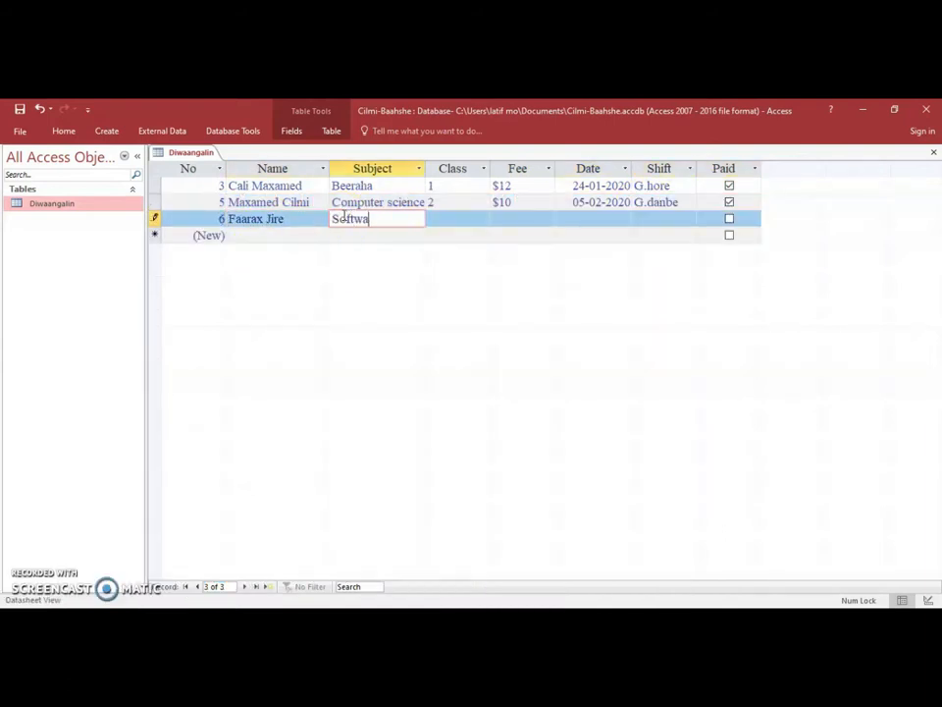
{"action": "type", "text": "Cilme"}
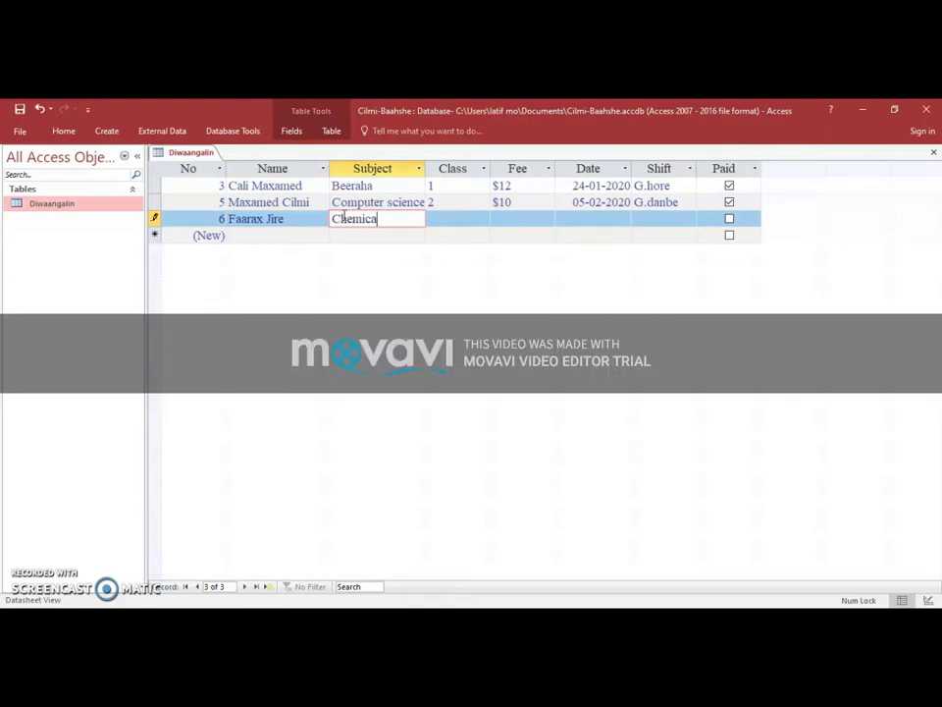
{"action": "type", "text": "gineering"}
{"action": "left_click", "coordinate": [454, 218]}
{"action": "type", "text": "3"}
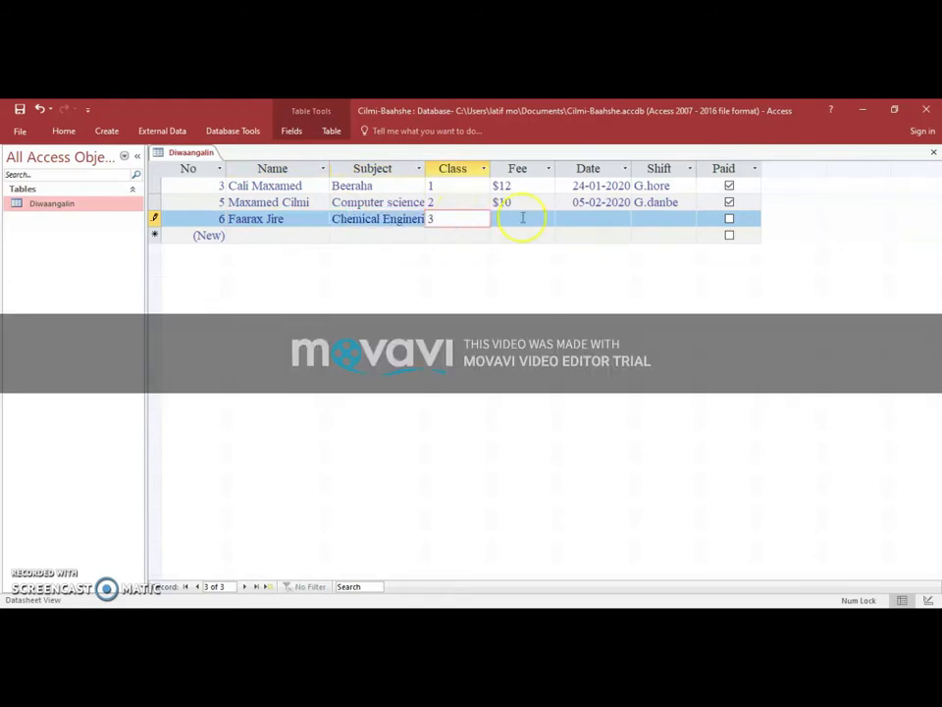
{"action": "left_click", "coordinate": [521, 219]}
{"action": "left_click", "coordinate": [593, 219]}
{"action": "left_click", "coordinate": [638, 219]}
{"action": "left_click", "coordinate": [569, 268]}
{"action": "left_click", "coordinate": [660, 222]}
{"action": "key", "text": "BackSpace"}
{"action": "type", "text": "danbe"}
{"action": "left_click", "coordinate": [729, 218]}
Add record 7 with the student's name, ICT, Class 4, $11, 05-02-2020, shift G.danbe, Paid
{"action": "left_click", "coordinate": [237, 236]}
{"action": "type", "text": "Caydaruus"}
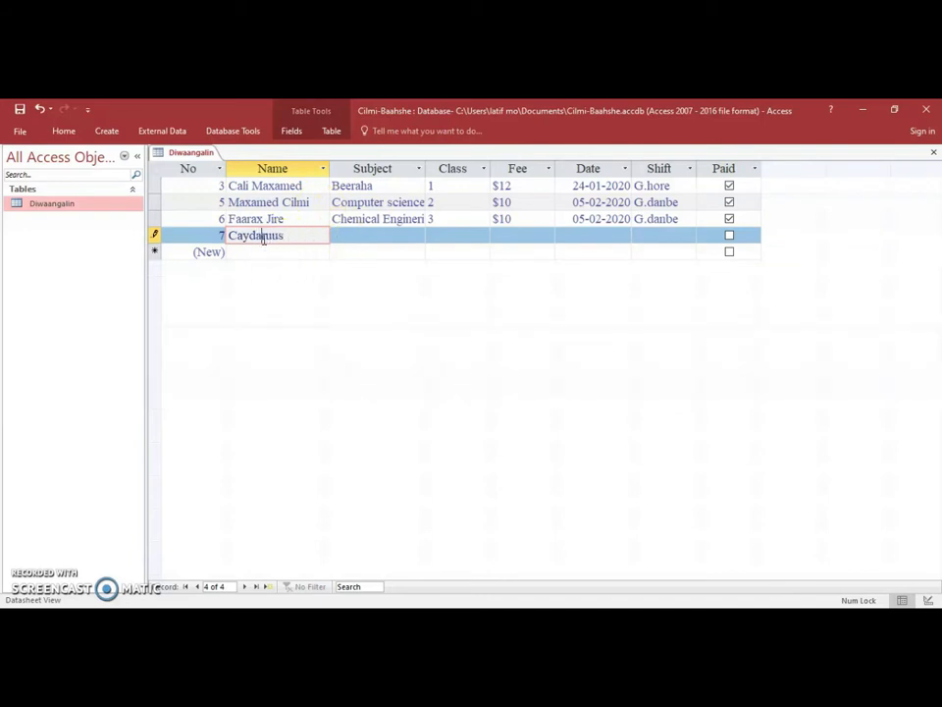
{"action": "type", "text": " Xasan"}
{"action": "left_click", "coordinate": [383, 234]}
{"action": "type", "text": "I"}
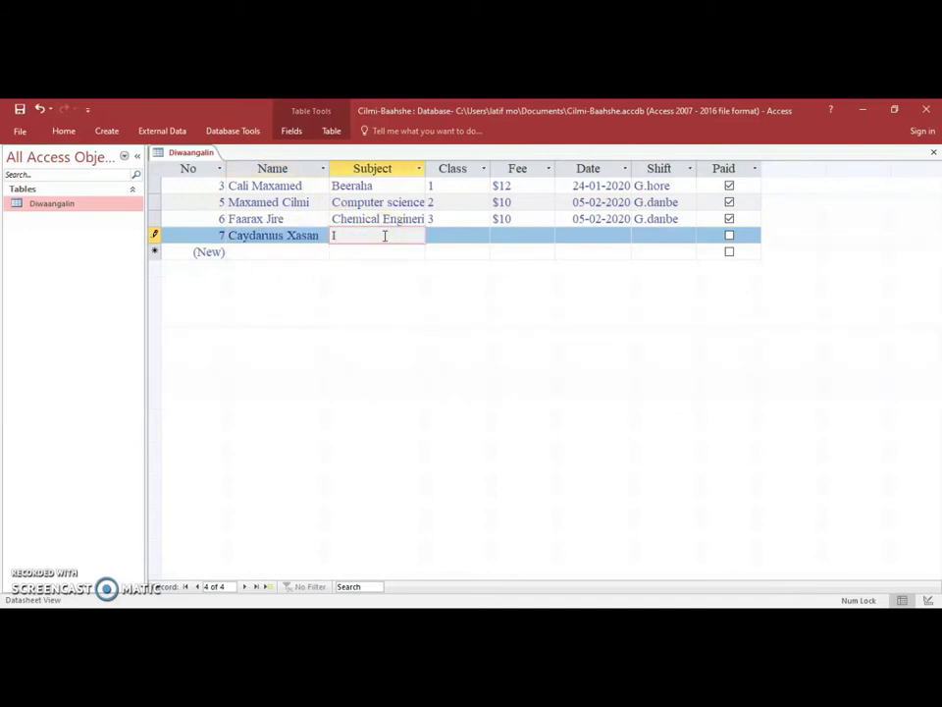
{"action": "type", "text": "CT"}
{"action": "left_click", "coordinate": [460, 233]}
{"action": "type", "text": "4"}
{"action": "left_click", "coordinate": [508, 232]}
{"action": "type", "text": "$11"}
{"action": "left_click", "coordinate": [578, 237]}
{"action": "left_click", "coordinate": [639, 235]}
{"action": "left_click", "coordinate": [565, 286]}
{"action": "left_click", "coordinate": [664, 237]}
{"action": "type", "text": "G.danbe"}
{"action": "left_click", "coordinate": [729, 235]}
Add record 8 with the student's name, Software Enginering, Class 5, $13, 05-02-2020, and begin shift G
{"action": "left_click", "coordinate": [311, 248]}
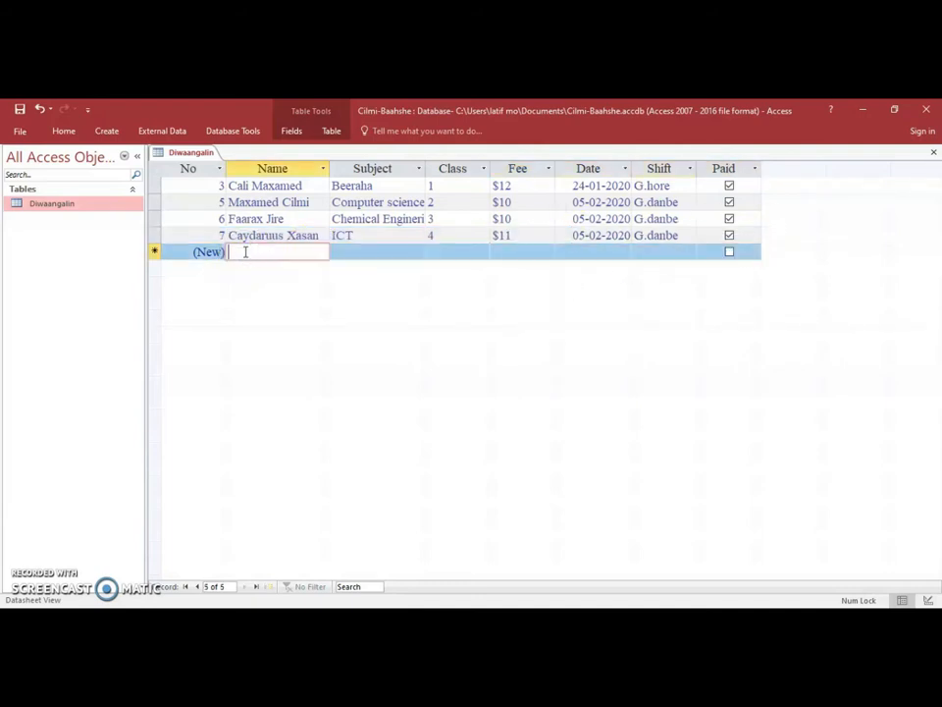
{"action": "type", "text": "Bagri Cali"}
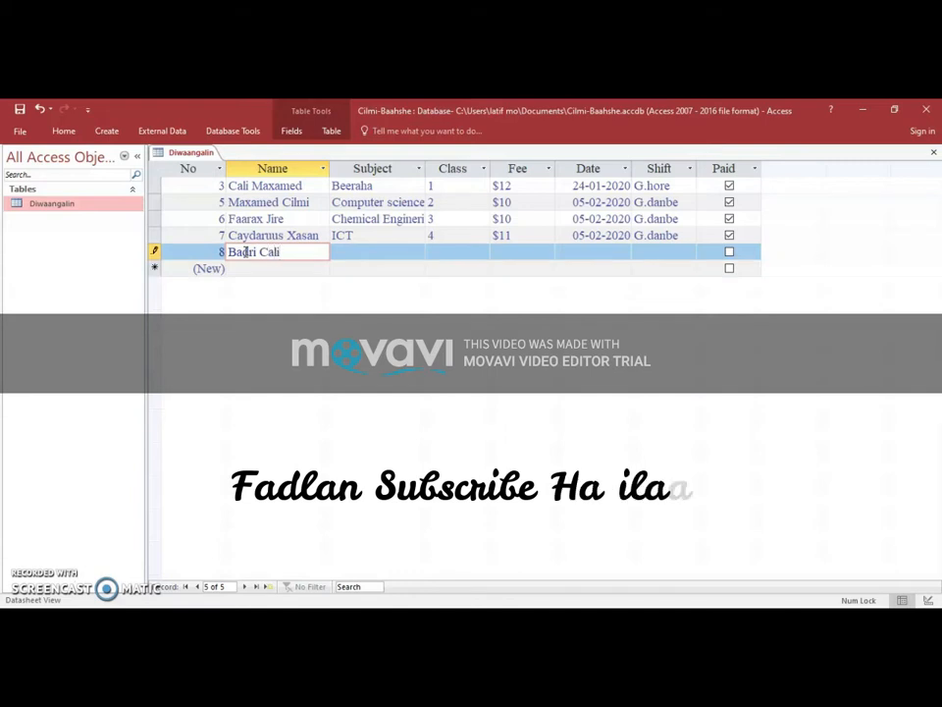
{"action": "left_click", "coordinate": [347, 252]}
{"action": "type", "text": "Software Enginering"}
{"action": "double_click", "coordinate": [426, 167]}
{"action": "left_click", "coordinate": [464, 254]}
{"action": "type", "text": "5"}
{"action": "left_click", "coordinate": [521, 252]}
{"action": "type", "text": "$13"}
{"action": "left_click", "coordinate": [657, 252]}
{"action": "type", "text": "05-02-2020"}
{"action": "left_click", "coordinate": [677, 252]}
{"action": "type", "text": "G.danbe"}
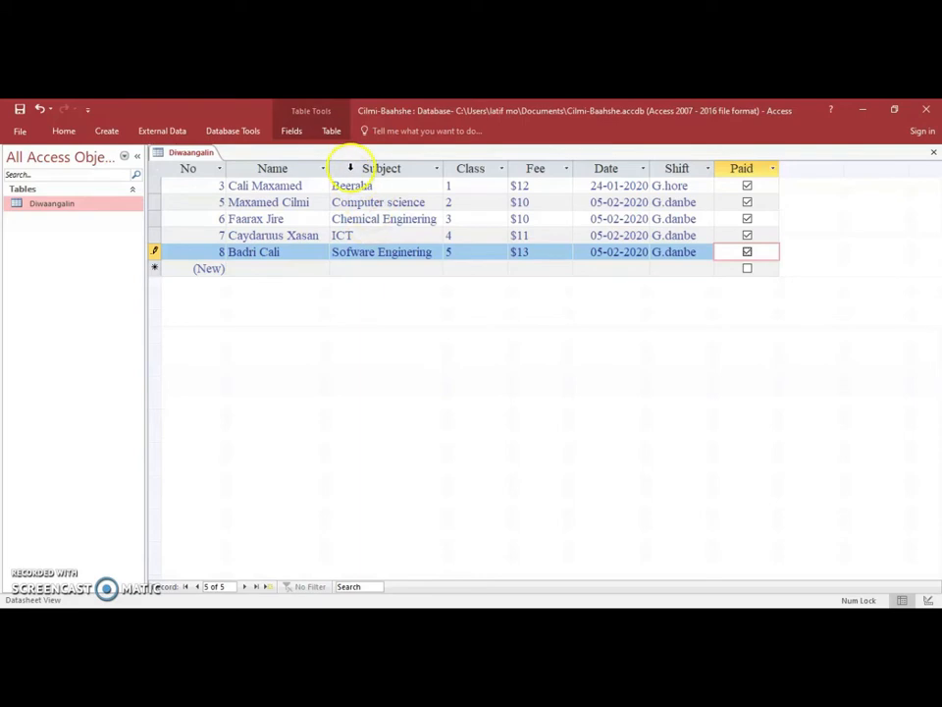
{"action": "left_click", "coordinate": [273, 167]}
{"action": "left_click", "coordinate": [62, 130]}
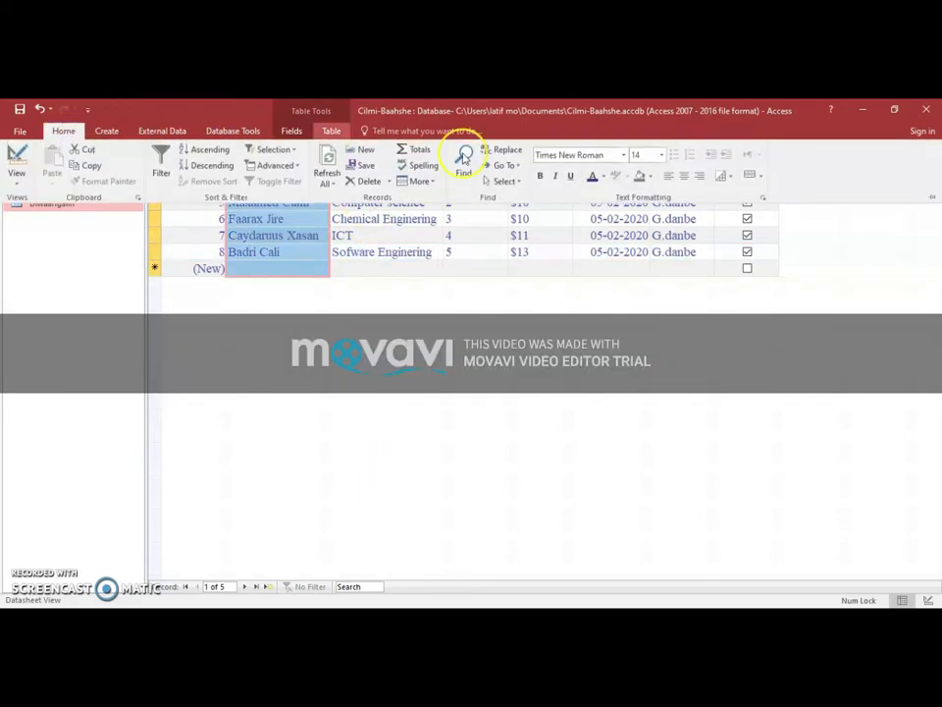
{"action": "left_click", "coordinate": [384, 218]}
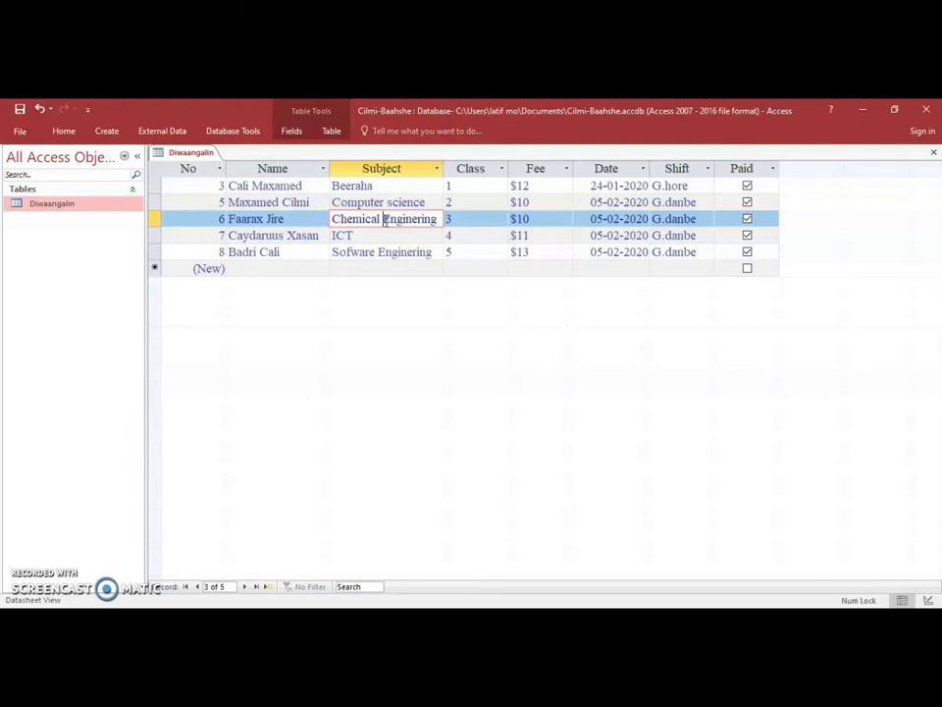
{"action": "left_click", "coordinate": [257, 266]}
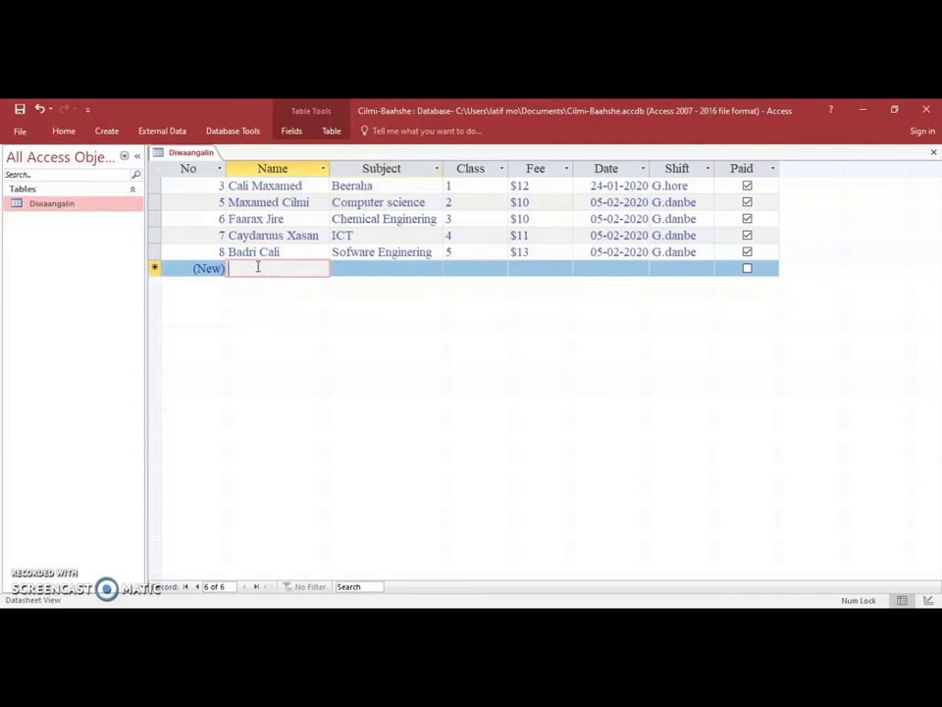
Enter record 9's name, subject Beeraha and Class 1, checking against the first record
{"action": "type", "text": "Rashiid Daa'uud"}
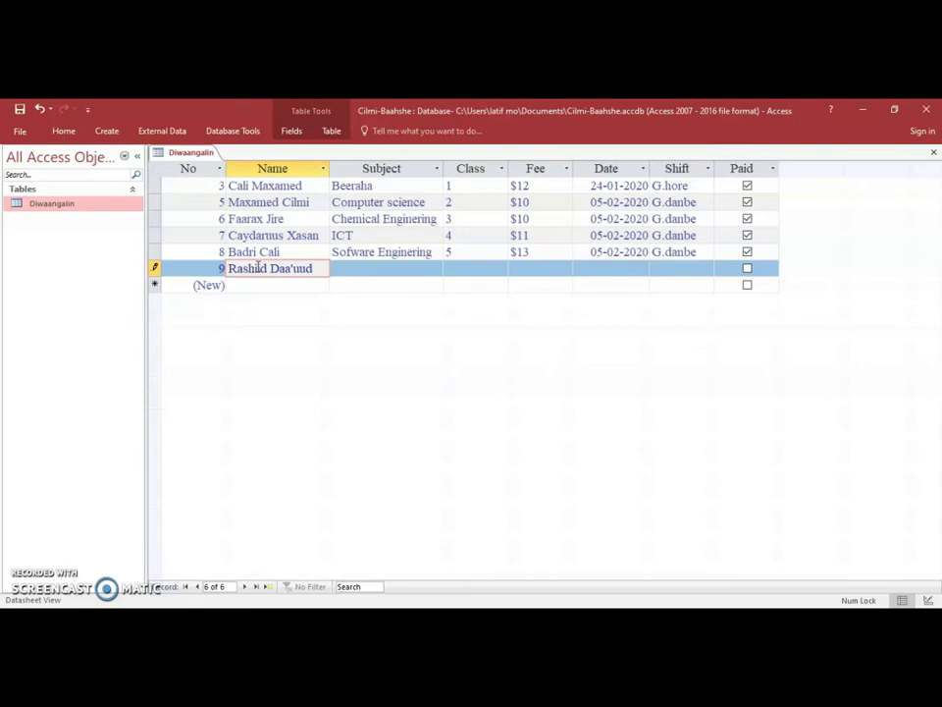
{"action": "left_click", "coordinate": [342, 271]}
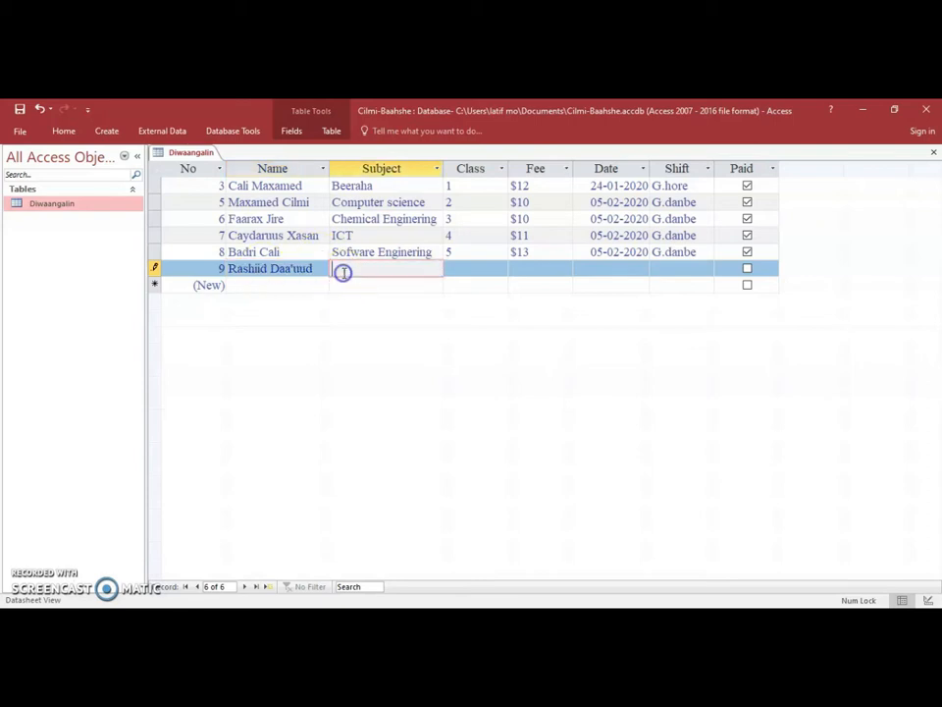
{"action": "type", "text": "Beeraha"}
{"action": "left_click", "coordinate": [484, 269]}
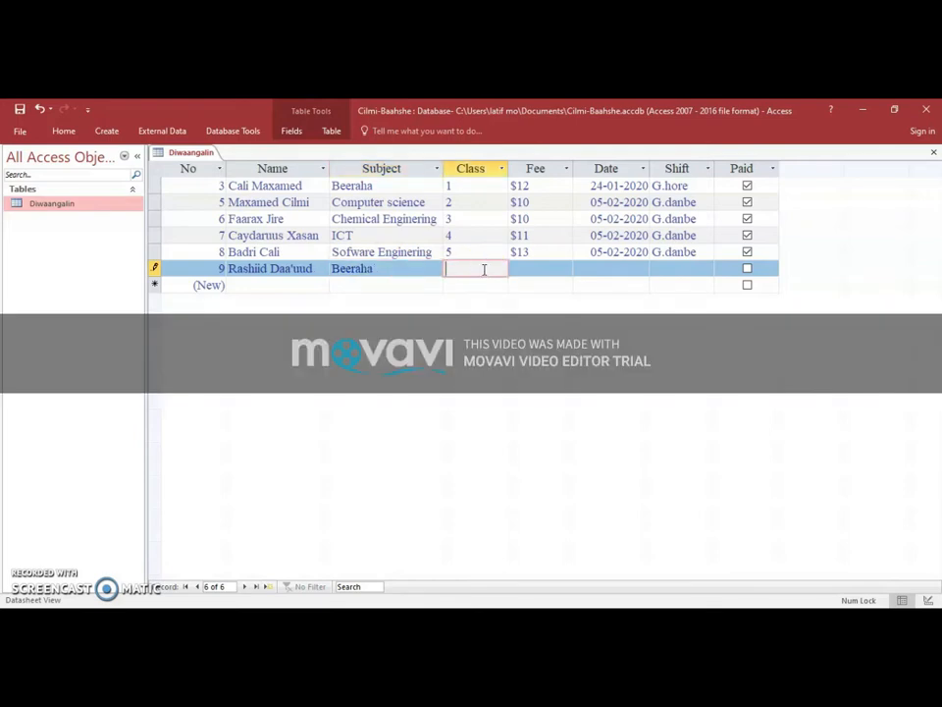
{"action": "left_click", "coordinate": [457, 186]}
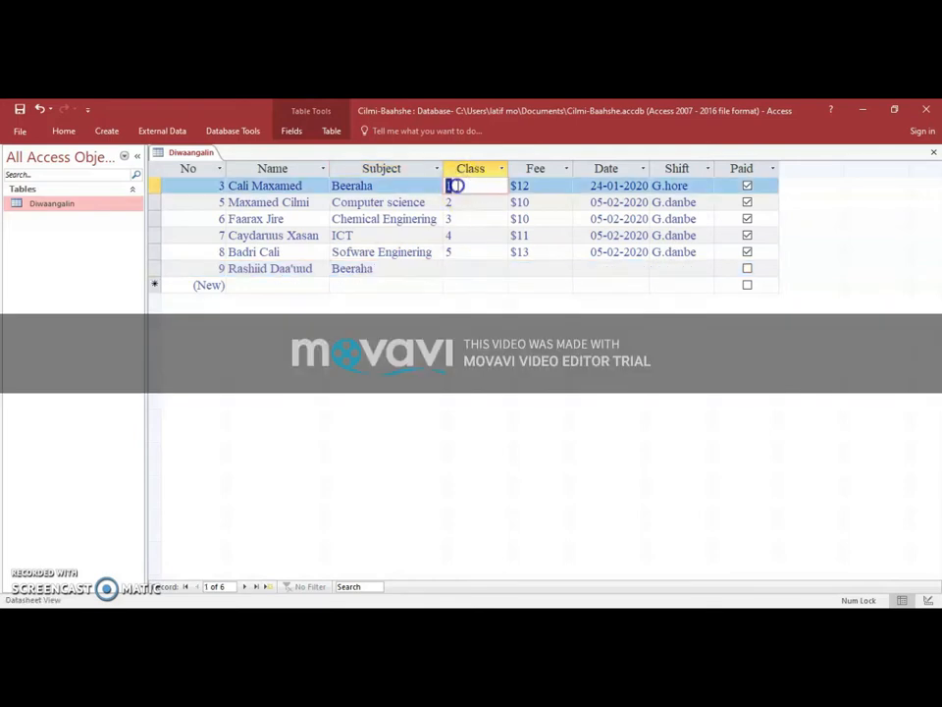
{"action": "left_click", "coordinate": [372, 185]}
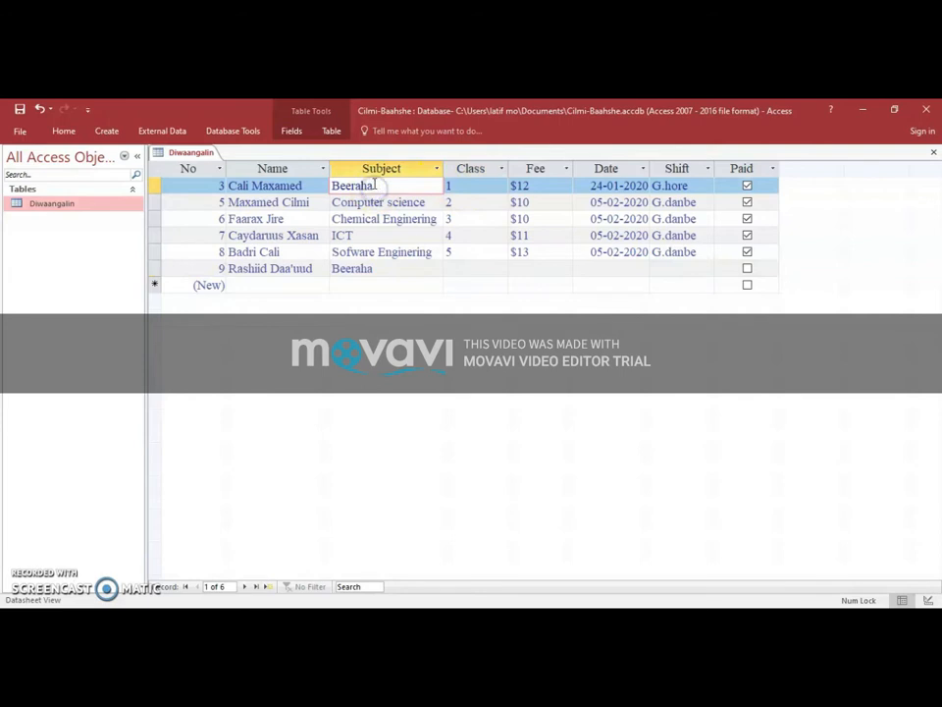
{"action": "left_click", "coordinate": [466, 267]}
{"action": "type", "text": "1"}
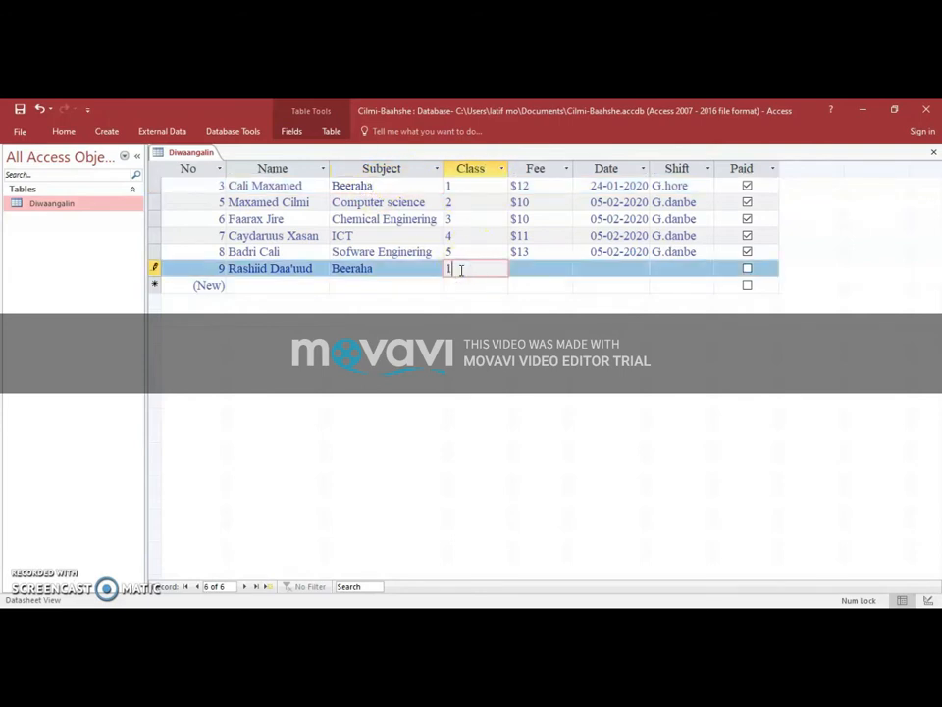
Give record 9 fee $12, date 05-02-2020, shift G.hore and tick Paid
{"action": "left_click", "coordinate": [565, 265]}
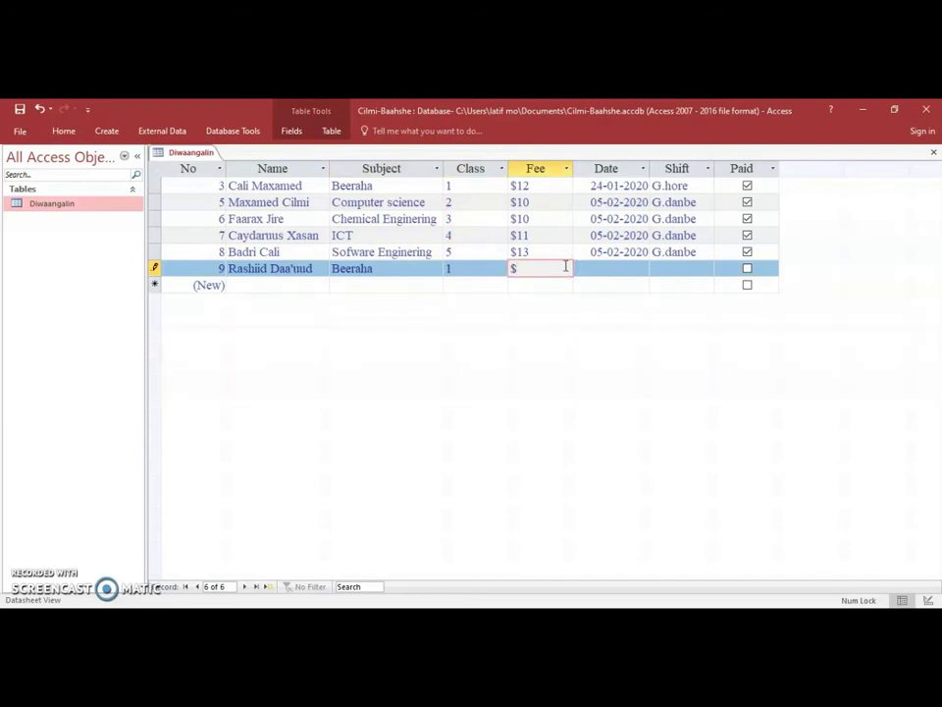
{"action": "type", "text": "$12"}
{"action": "left_click", "coordinate": [606, 266]}
{"action": "left_click", "coordinate": [658, 268]}
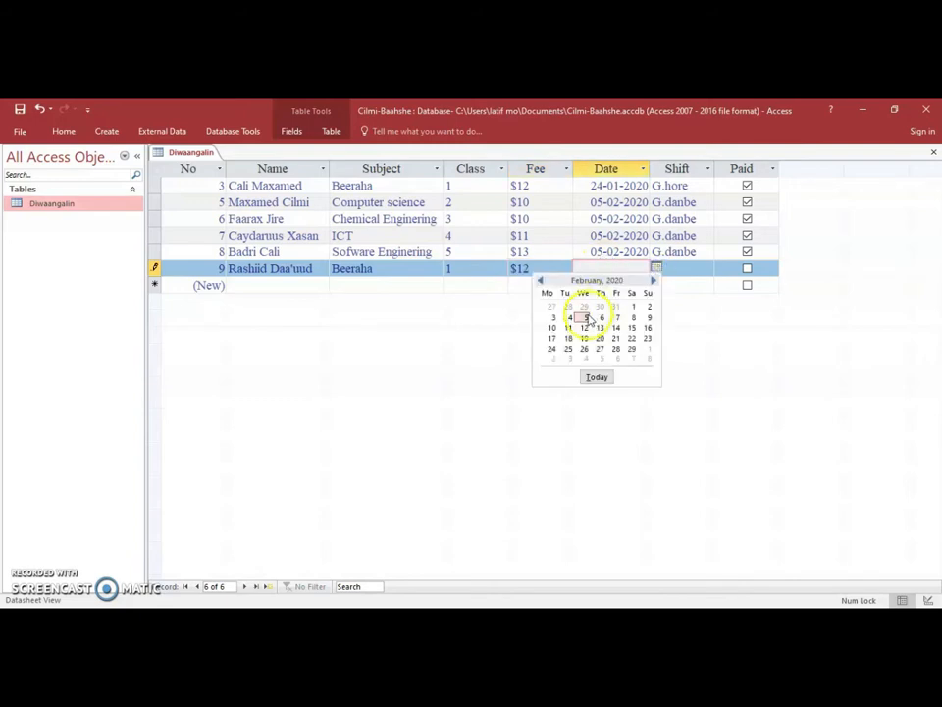
{"action": "left_click", "coordinate": [584, 317]}
{"action": "left_click", "coordinate": [668, 267]}
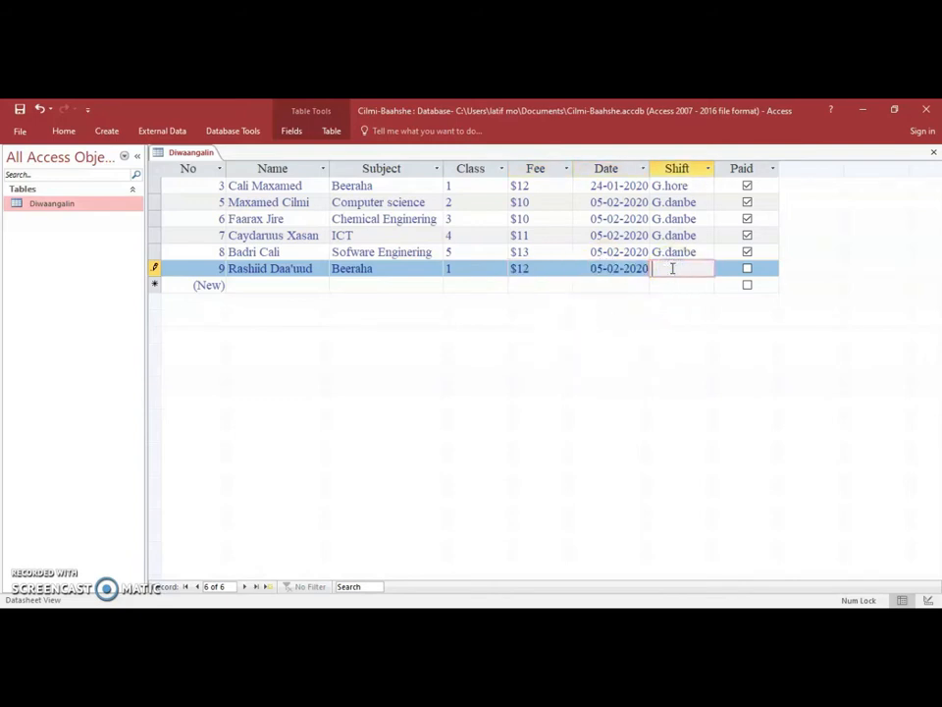
{"action": "type", "text": "G.hore"}
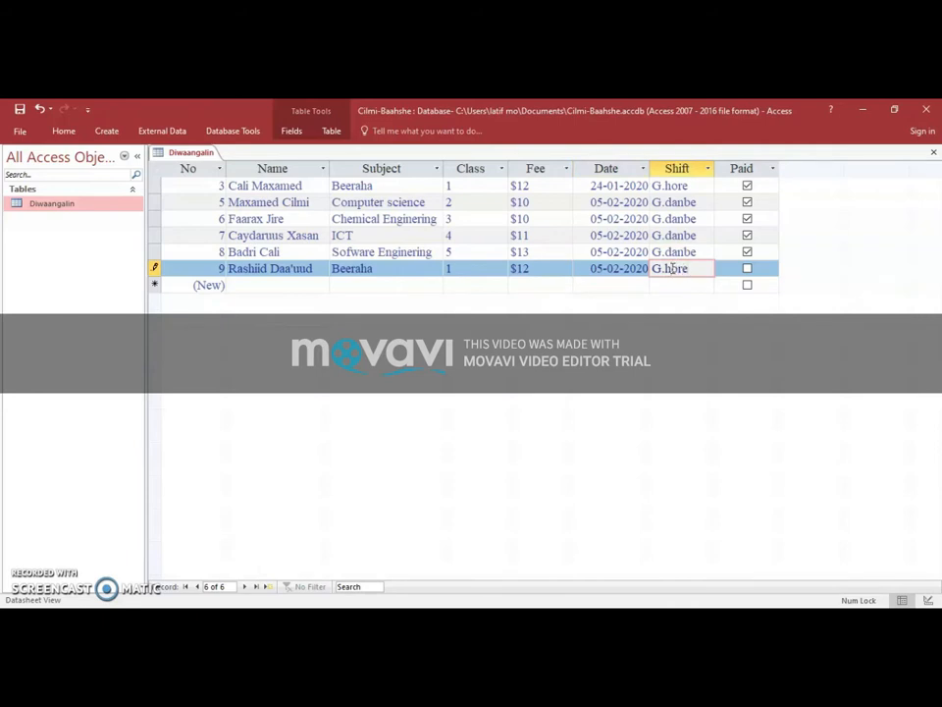
{"action": "left_click", "coordinate": [747, 268]}
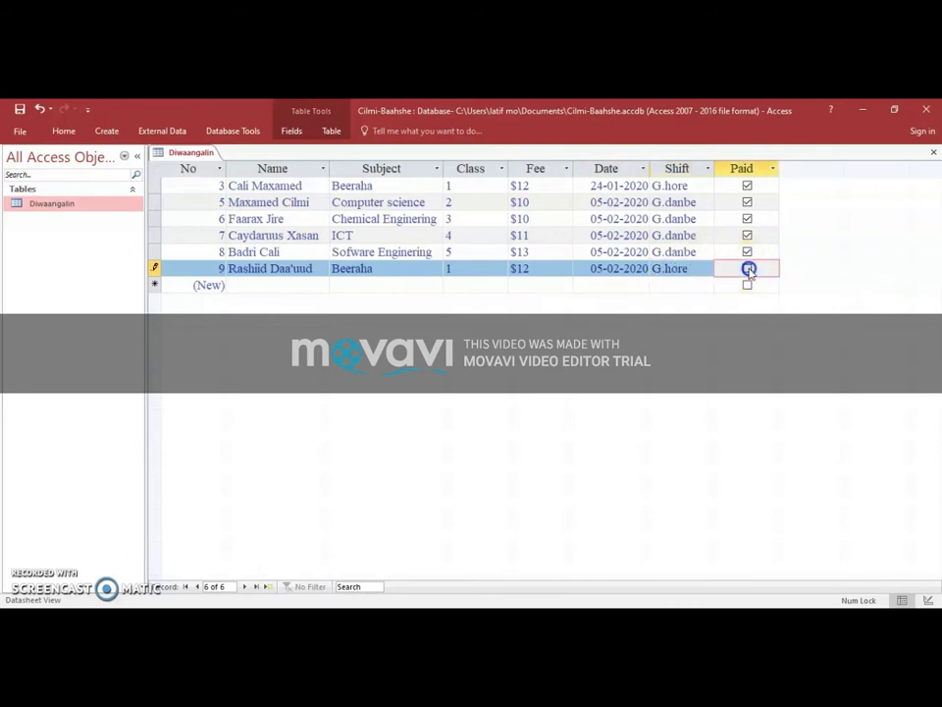
{"action": "left_click", "coordinate": [677, 185]}
{"action": "left_click", "coordinate": [675, 268]}
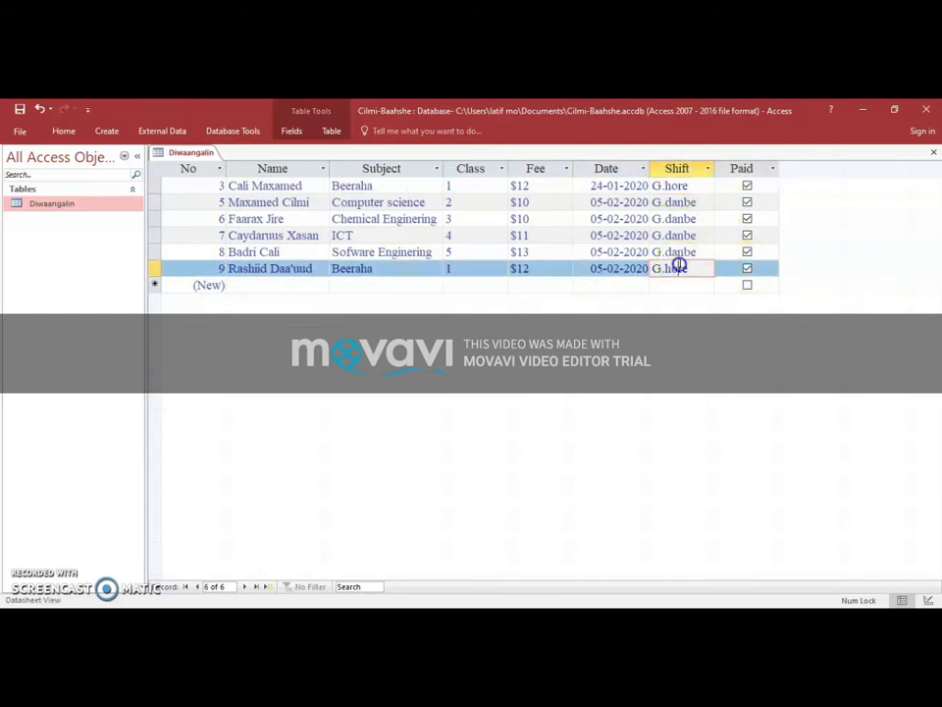
{"action": "left_click", "coordinate": [464, 187]}
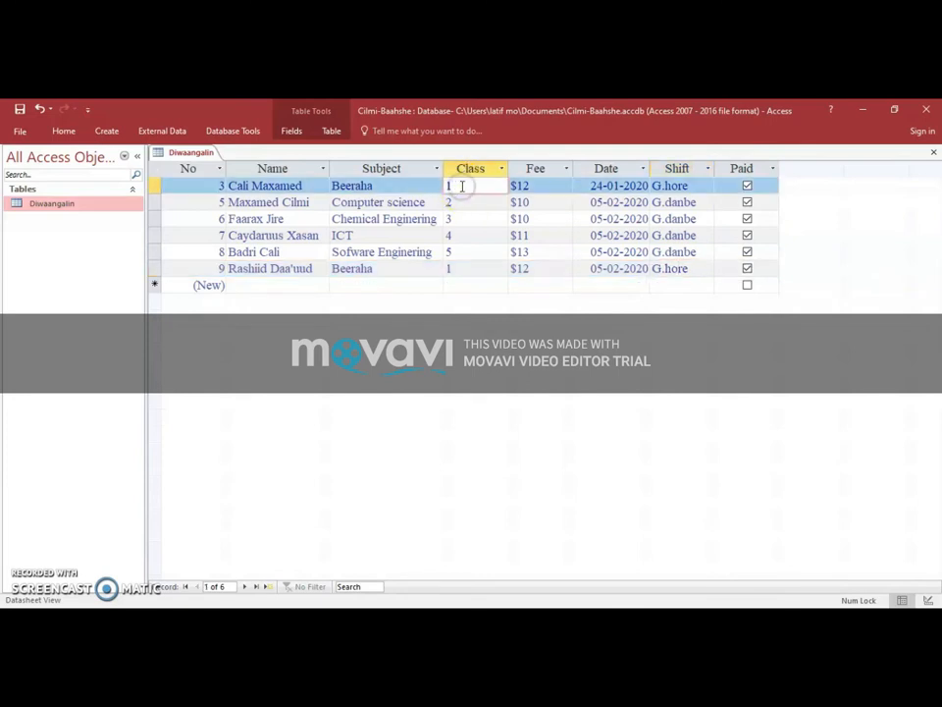
Look over the Subject and Class values across records 5 to 9
{"action": "left_click", "coordinate": [461, 272]}
{"action": "left_click", "coordinate": [371, 185]}
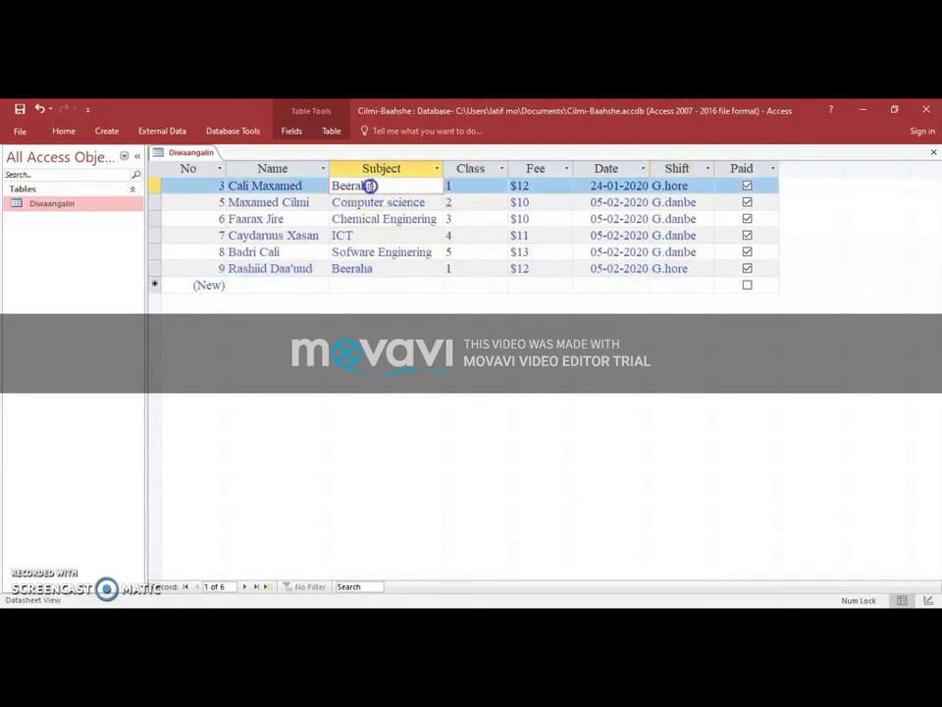
{"action": "left_click", "coordinate": [377, 268]}
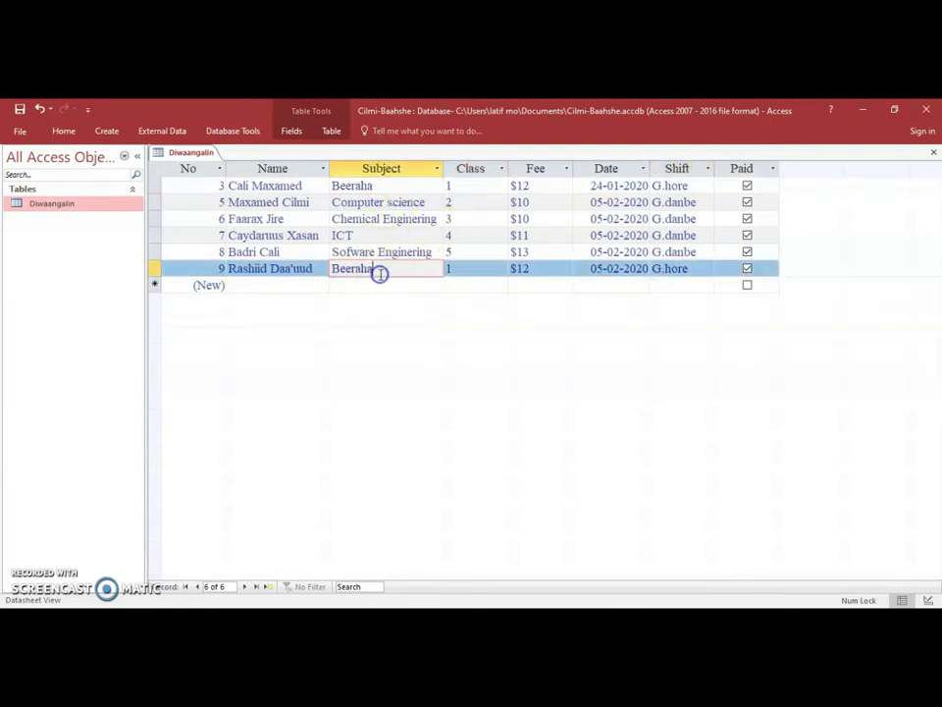
{"action": "left_click_drag", "start_coordinate": [338, 218], "coordinate": [445, 219]}
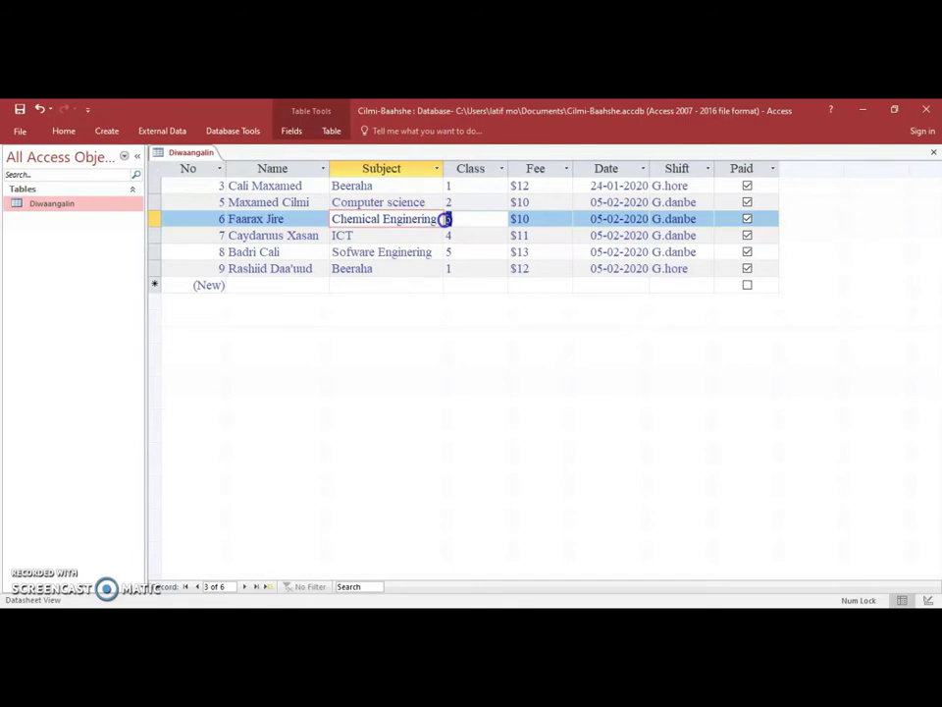
{"action": "left_click", "coordinate": [430, 236]}
{"action": "mouse_move", "coordinate": [444, 236]}
{"action": "left_mouse_down"}
{"action": "mouse_move", "coordinate": [463, 256]}
{"action": "mouse_move", "coordinate": [445, 254]}
{"action": "left_mouse_up"}
{"action": "left_click", "coordinate": [443, 254]}
{"action": "mouse_move", "coordinate": [456, 203]}
{"action": "left_mouse_down"}
{"action": "mouse_move", "coordinate": [443, 203]}
{"action": "mouse_move", "coordinate": [467, 204]}
{"action": "left_mouse_up"}
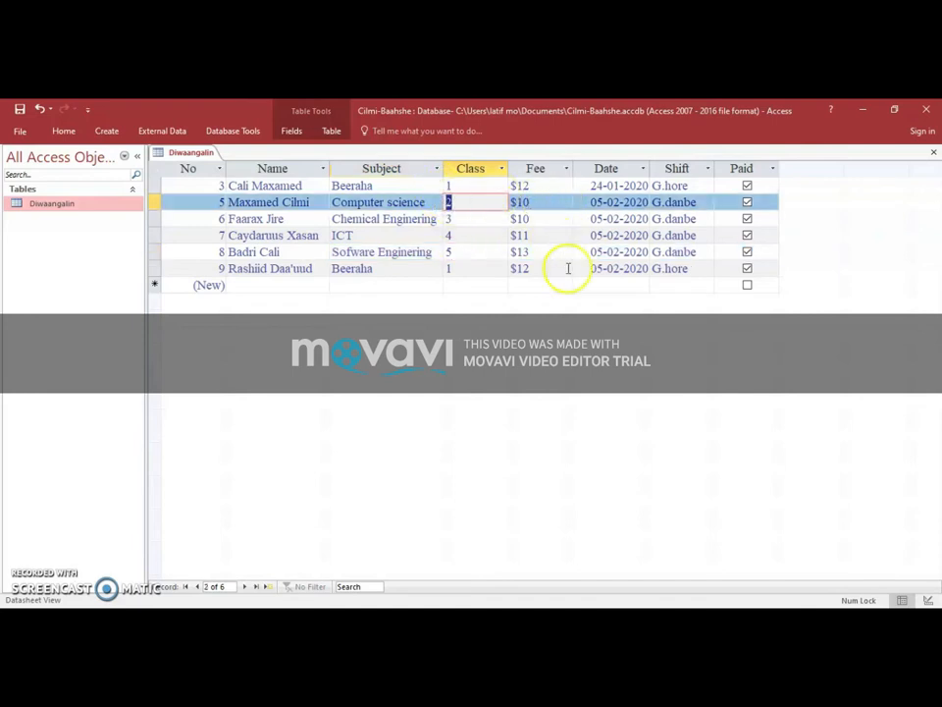
Select record 8's date, then the whole first record, and show the Home ribbon
{"action": "left_click", "coordinate": [598, 252]}
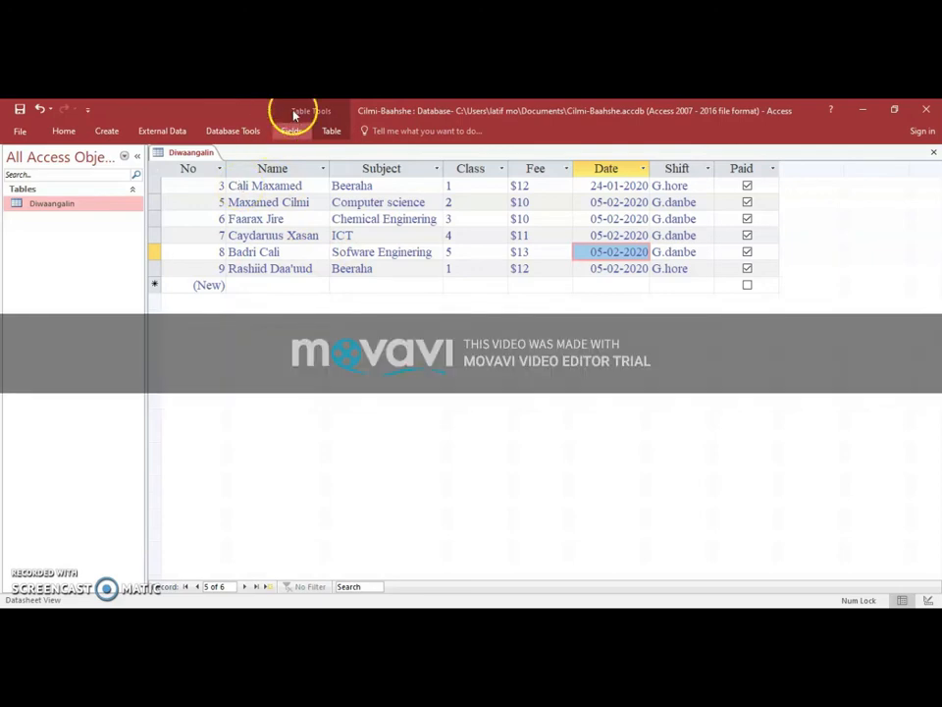
{"action": "left_click", "coordinate": [219, 183]}
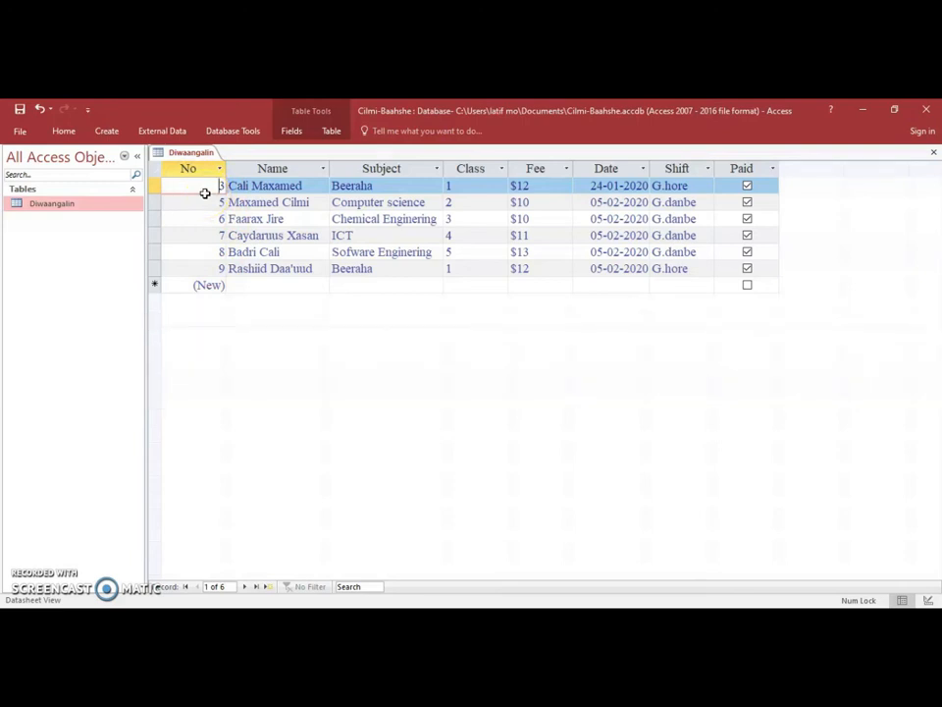
{"action": "left_click", "coordinate": [61, 131]}
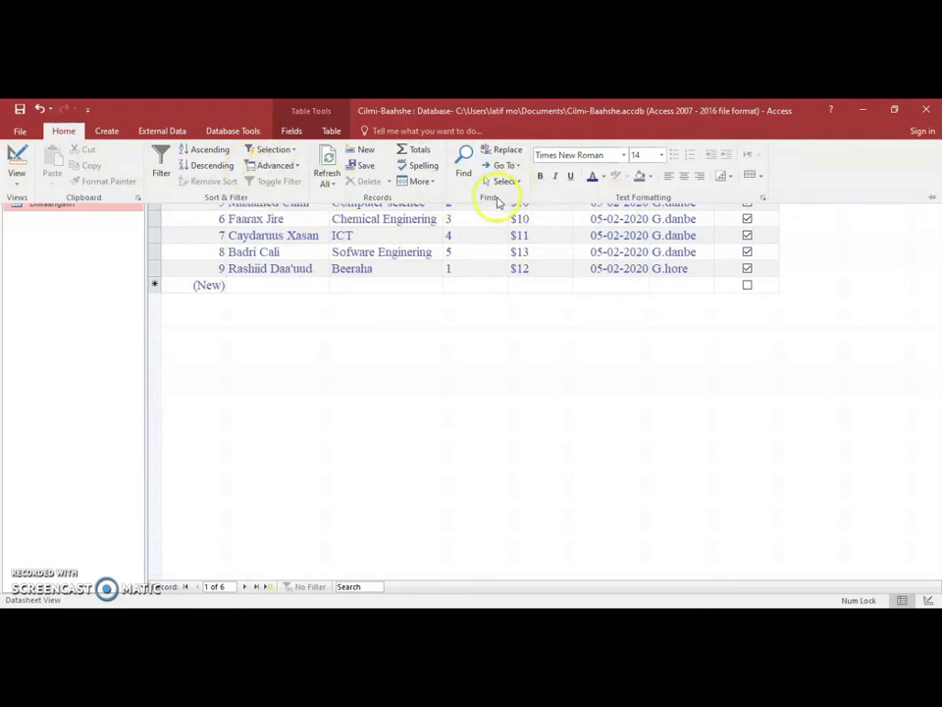
Open Find and Replace on the No field and find the record numbered 7
{"action": "left_click", "coordinate": [466, 165]}
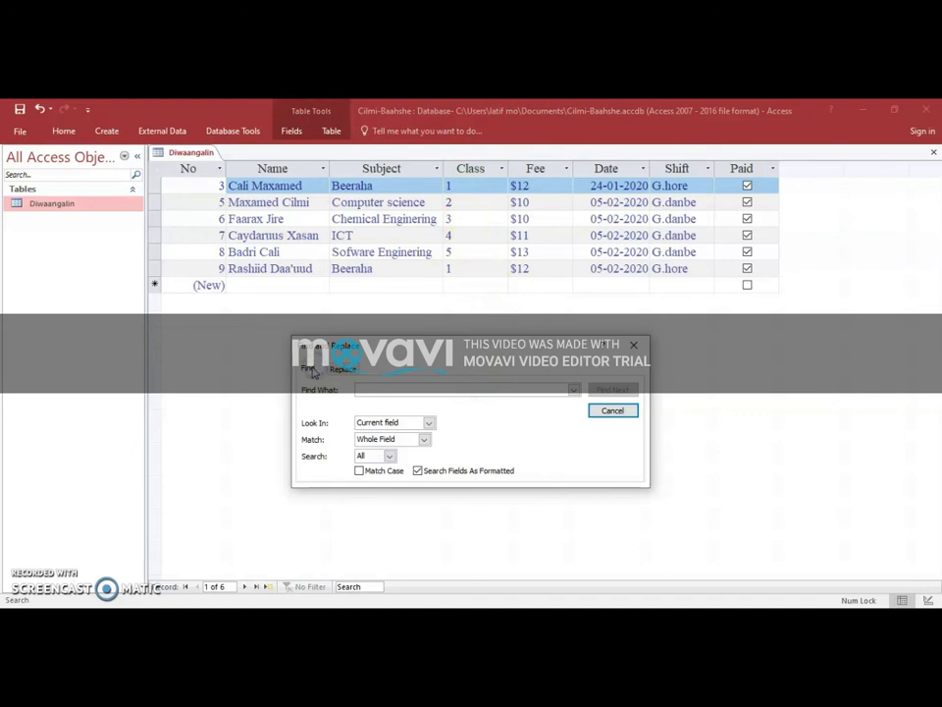
{"action": "left_click", "coordinate": [339, 369]}
{"action": "left_click", "coordinate": [309, 369]}
{"action": "left_click", "coordinate": [574, 389]}
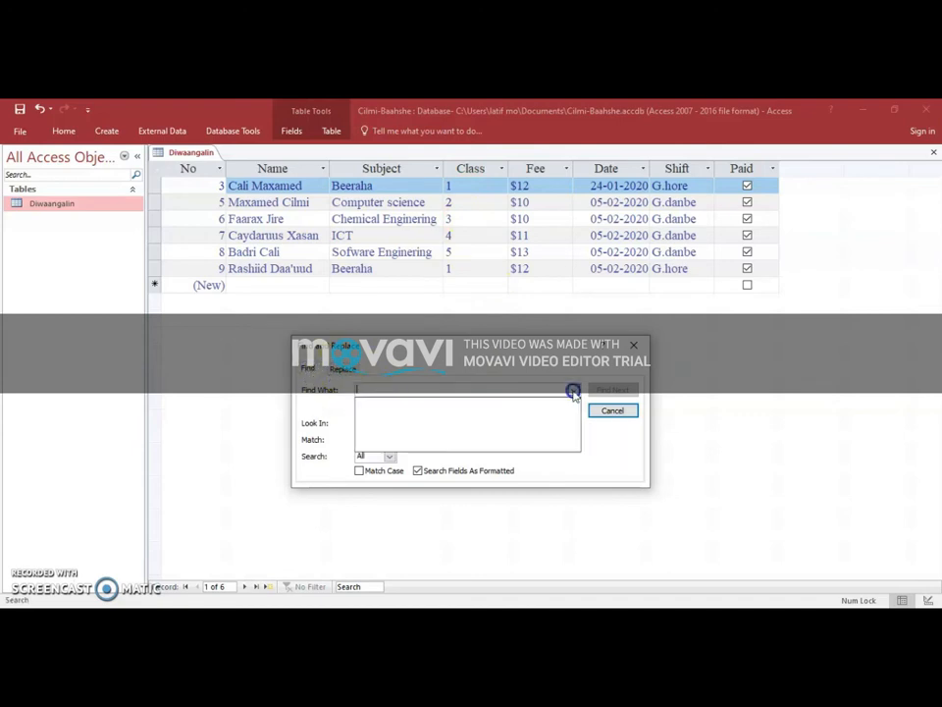
{"action": "left_click", "coordinate": [501, 386]}
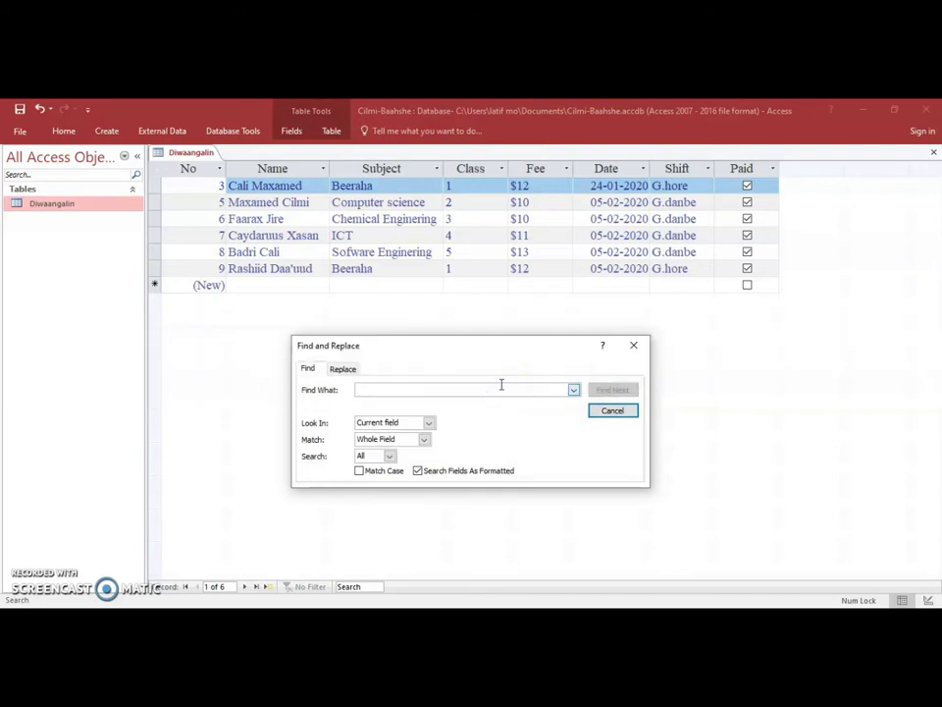
{"action": "left_click", "coordinate": [207, 206]}
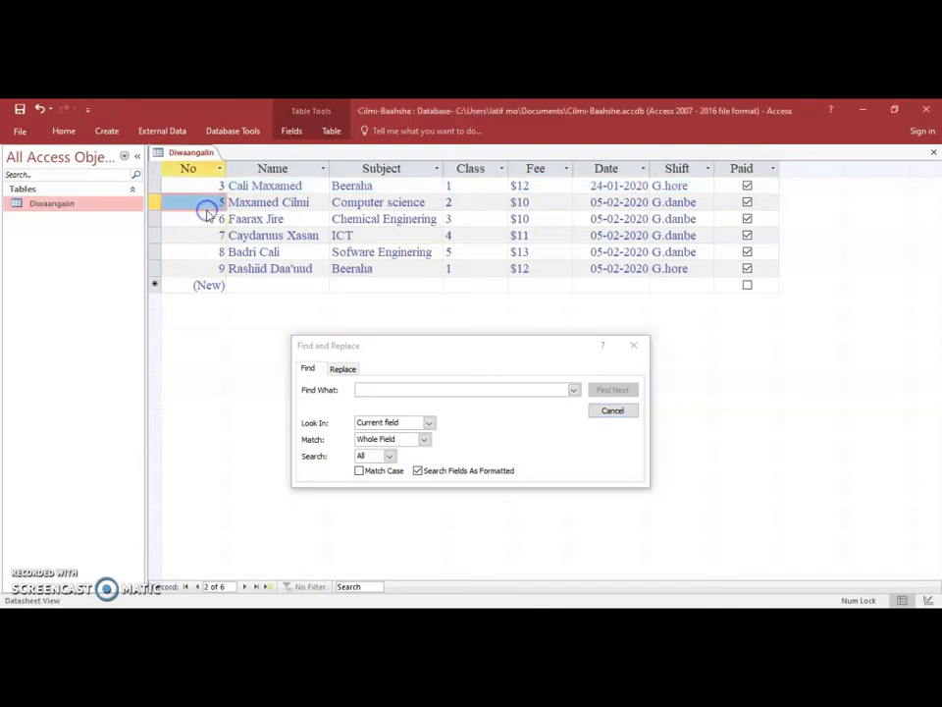
{"action": "left_click", "coordinate": [378, 387]}
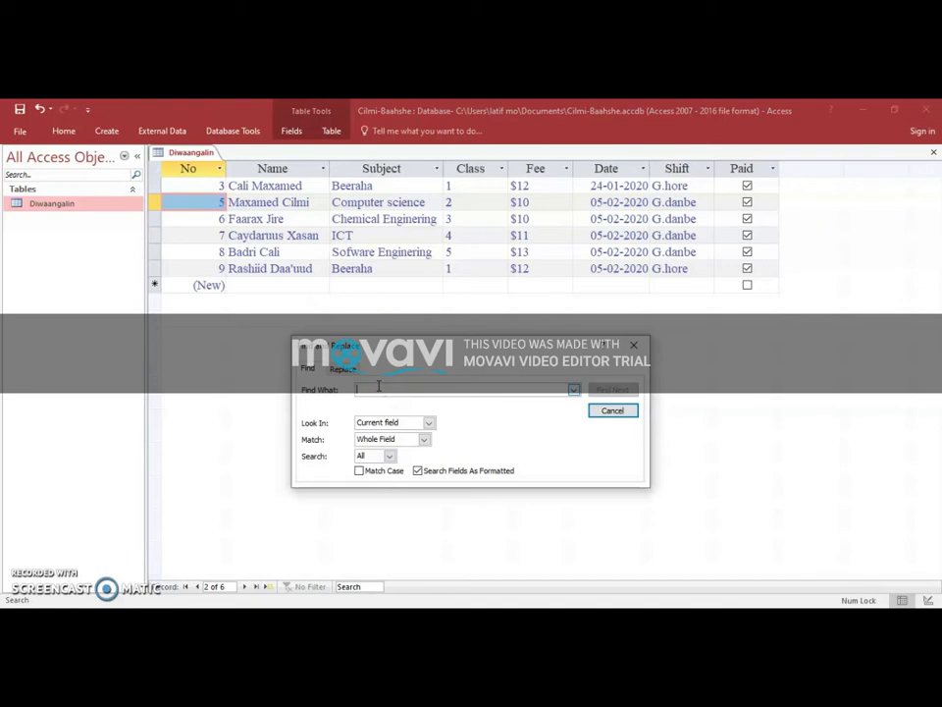
{"action": "type", "text": "7"}
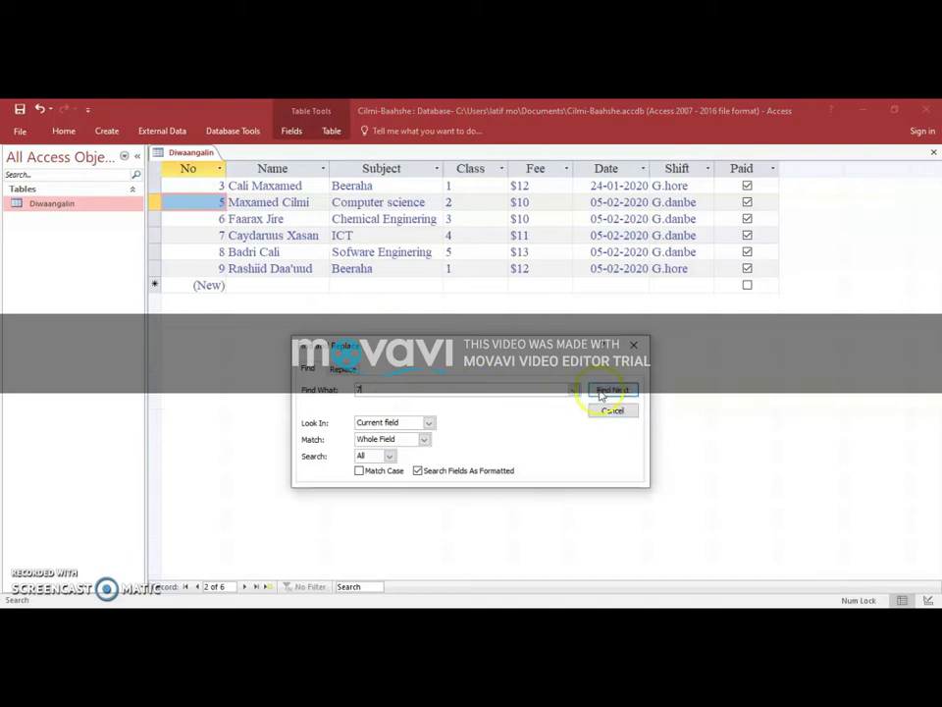
{"action": "left_click", "coordinate": [603, 391]}
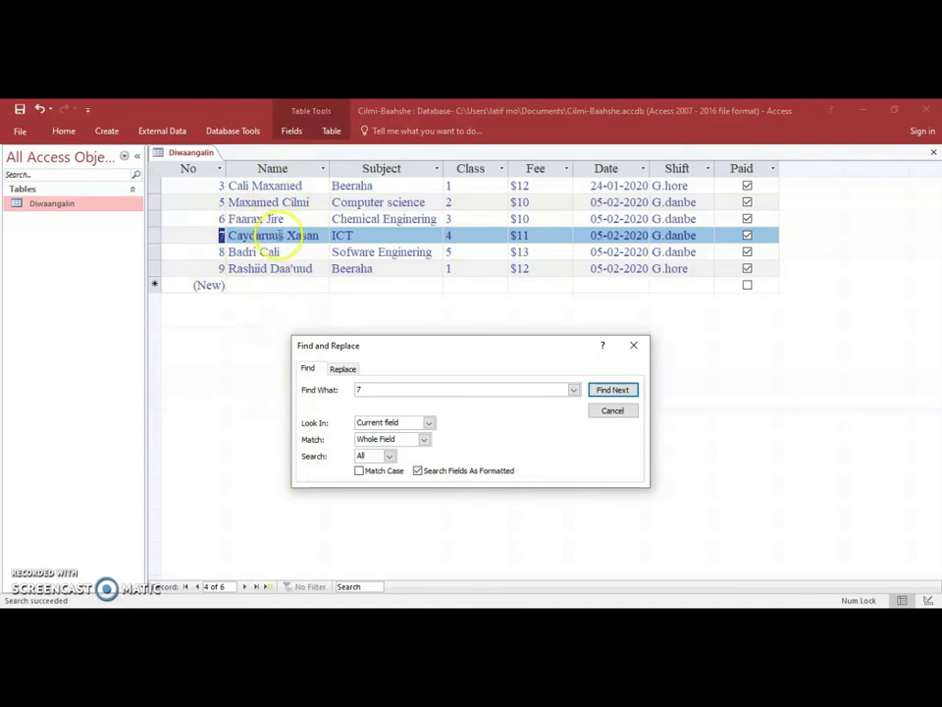
Find records numbered 3, 5, 6 and 9, then return focus to the table
{"action": "left_click_drag", "start_coordinate": [368, 388], "coordinate": [333, 392]}
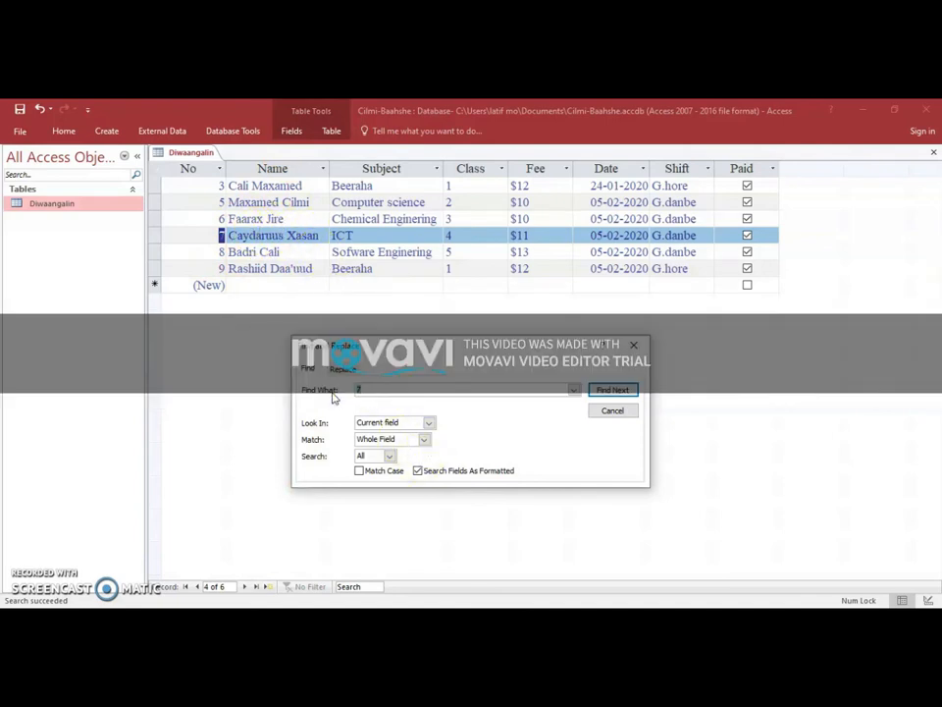
{"action": "type", "text": "3"}
{"action": "left_click", "coordinate": [620, 390]}
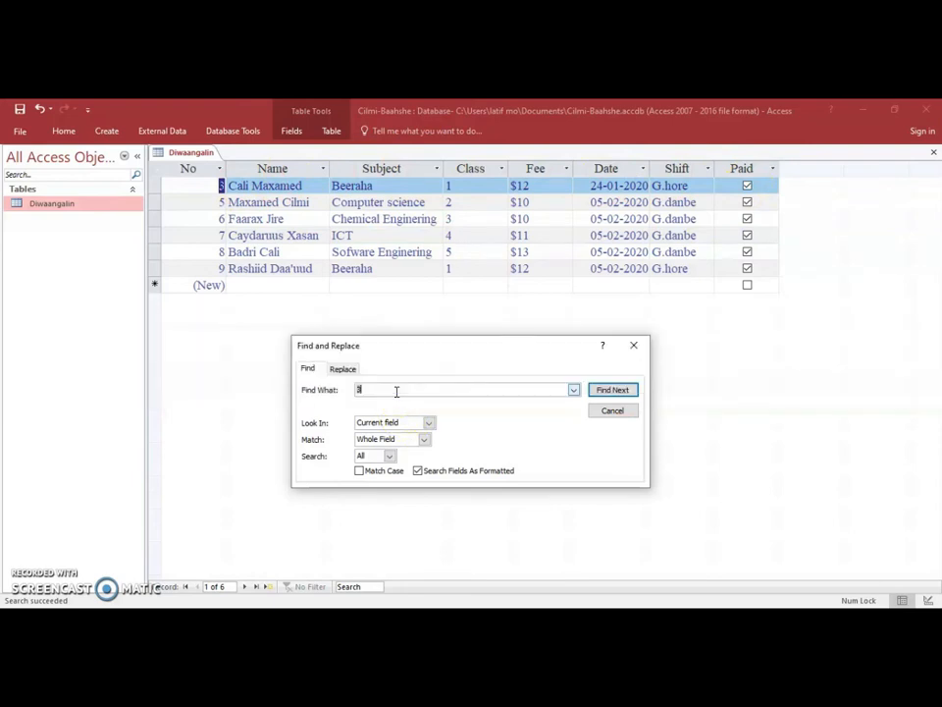
{"action": "left_click", "coordinate": [610, 389]}
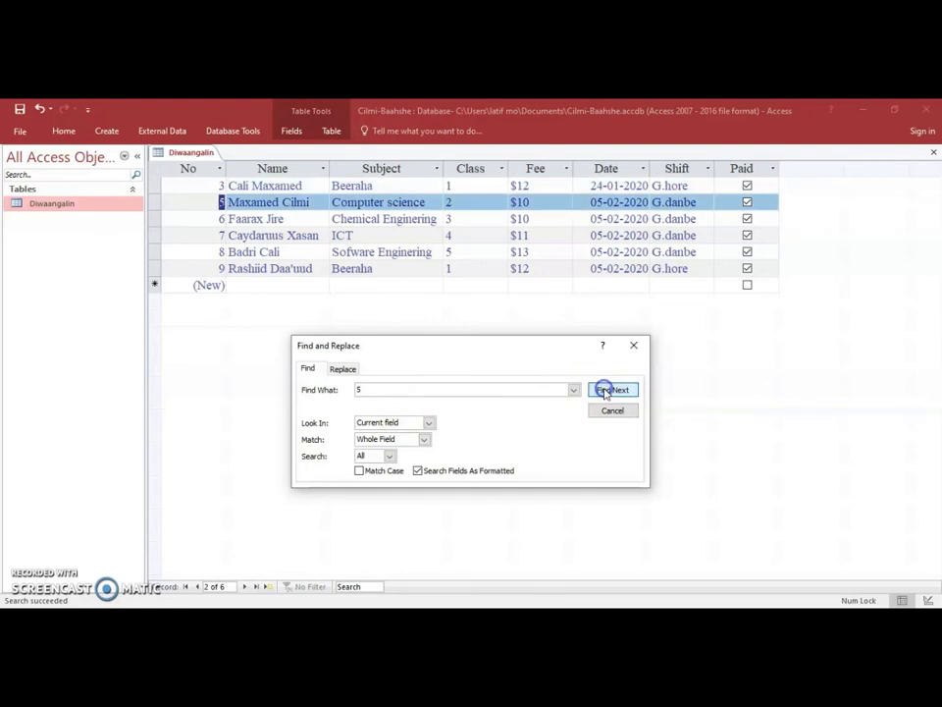
{"action": "left_click", "coordinate": [440, 391]}
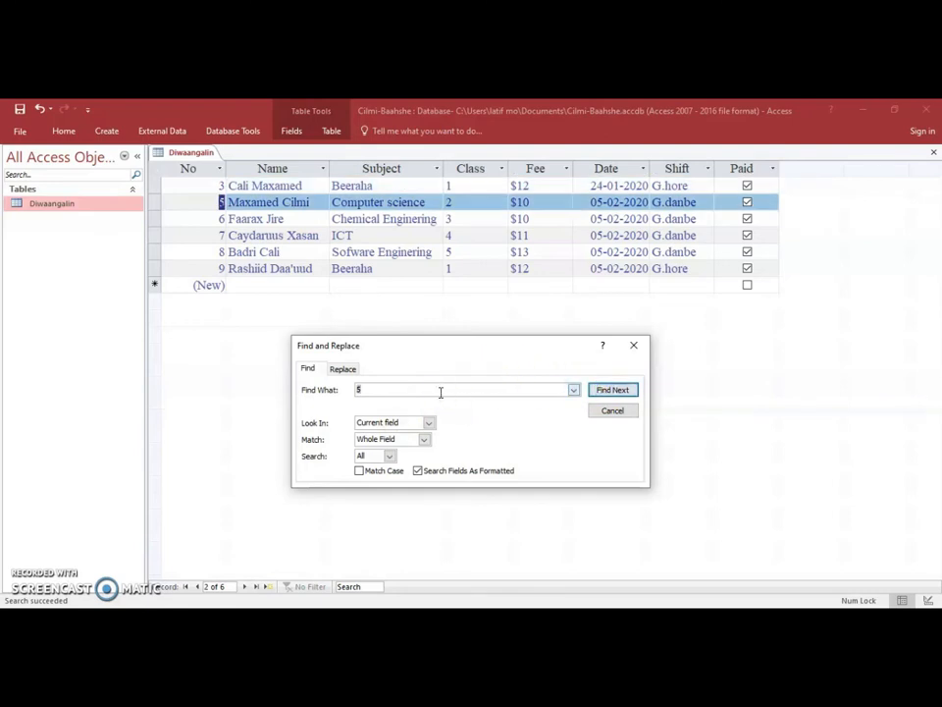
{"action": "left_click", "coordinate": [628, 390]}
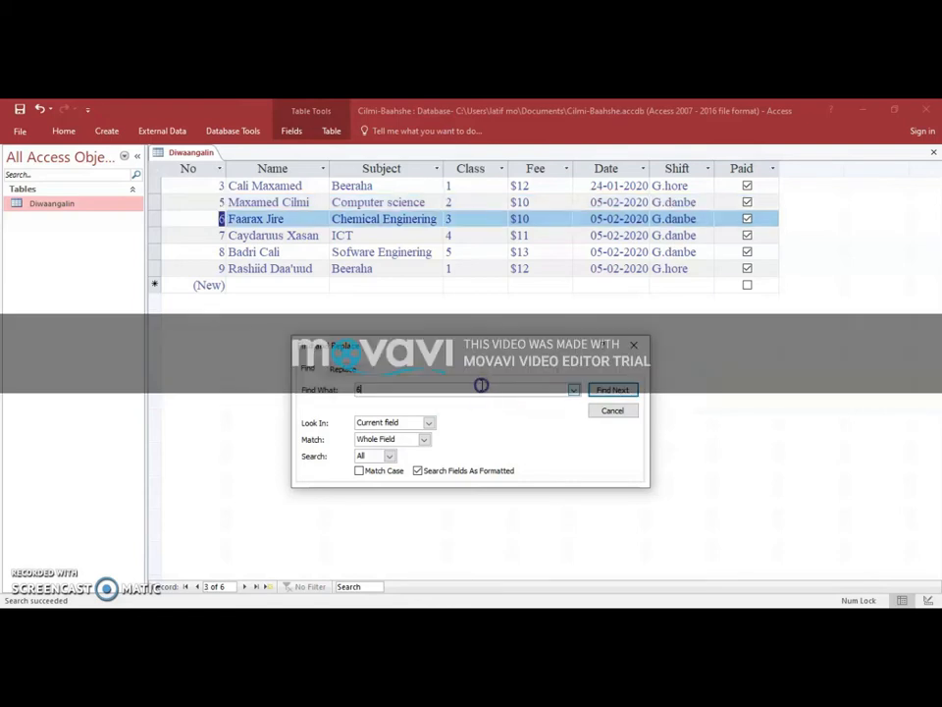
{"action": "key", "text": "BackSpace"}
{"action": "type", "text": "9"}
{"action": "left_click", "coordinate": [610, 390]}
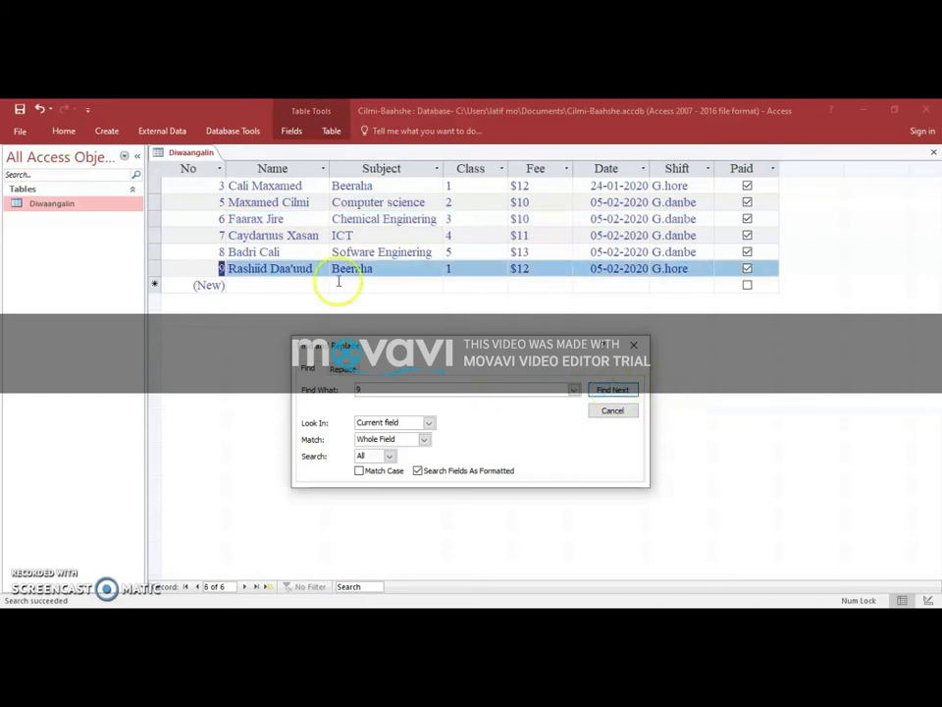
{"action": "left_click", "coordinate": [218, 269]}
{"action": "left_click_drag", "start_coordinate": [218, 269], "coordinate": [648, 271]}
{"action": "left_click", "coordinate": [432, 285]}
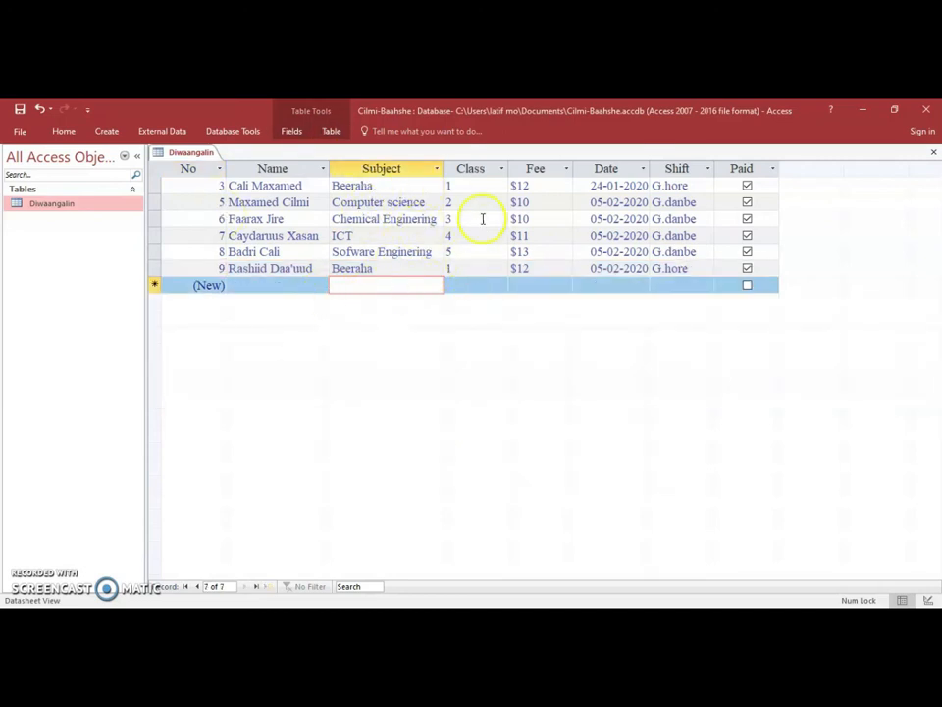
Select record 6's Class cell so the Class column becomes the search field
{"action": "left_click", "coordinate": [473, 203]}
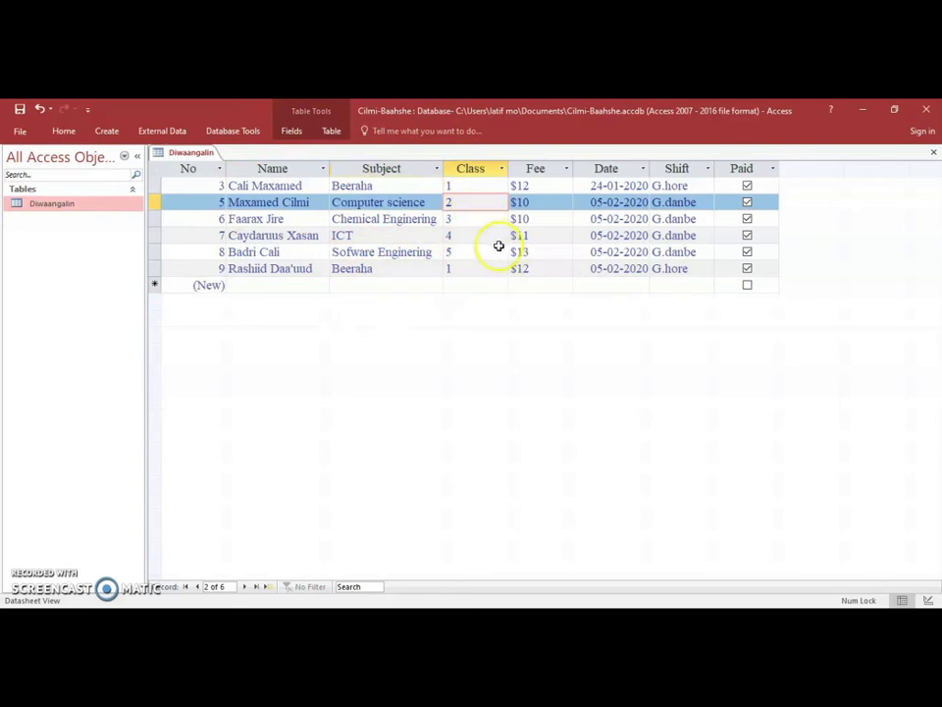
{"action": "left_click", "coordinate": [374, 188]}
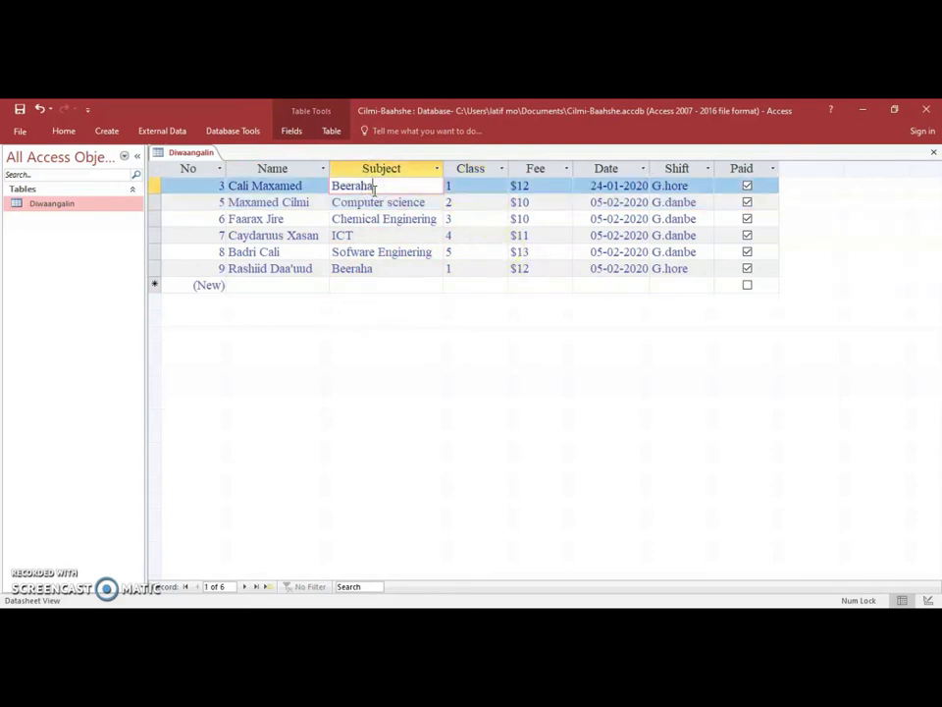
{"action": "left_click", "coordinate": [458, 219]}
{"action": "left_click", "coordinate": [67, 131]}
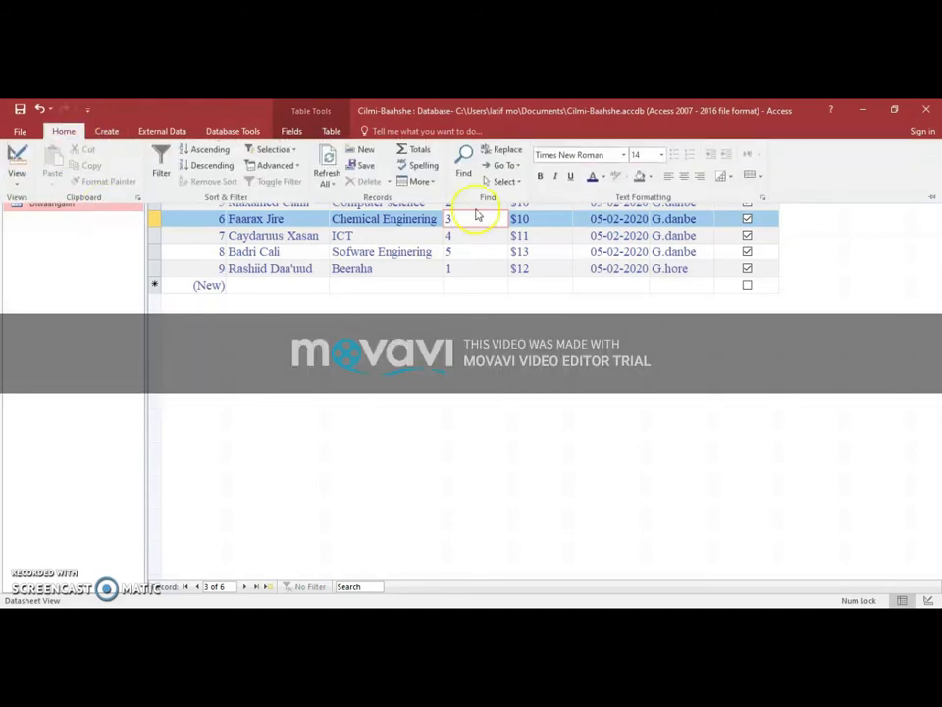
Reopen Find and Replace and search the Class field for 2, then for 1
{"action": "left_click", "coordinate": [463, 162]}
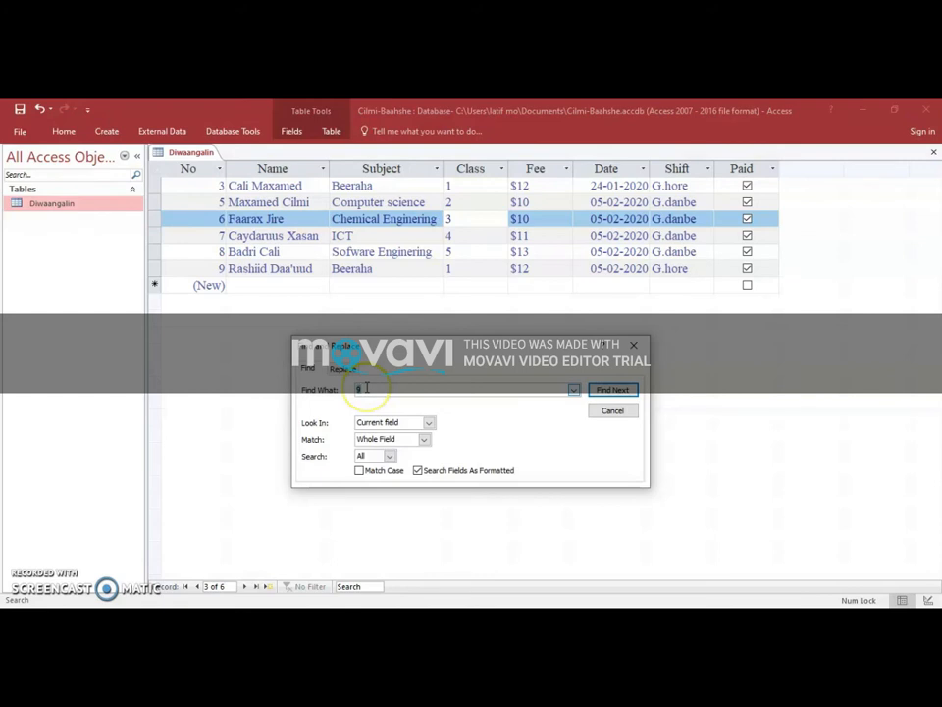
{"action": "type", "text": "2"}
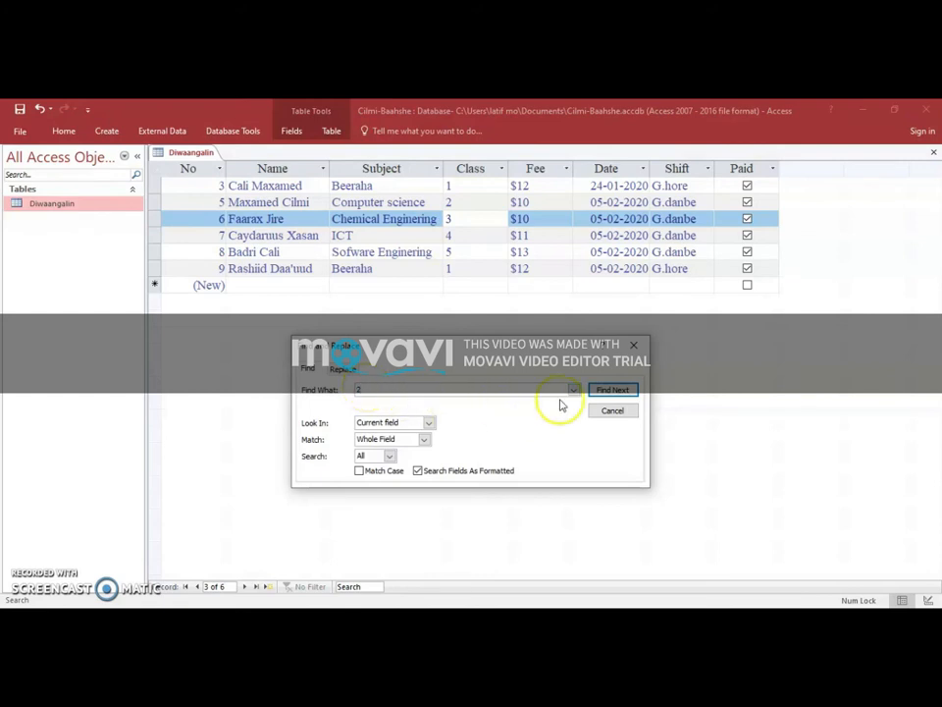
{"action": "left_click", "coordinate": [608, 391]}
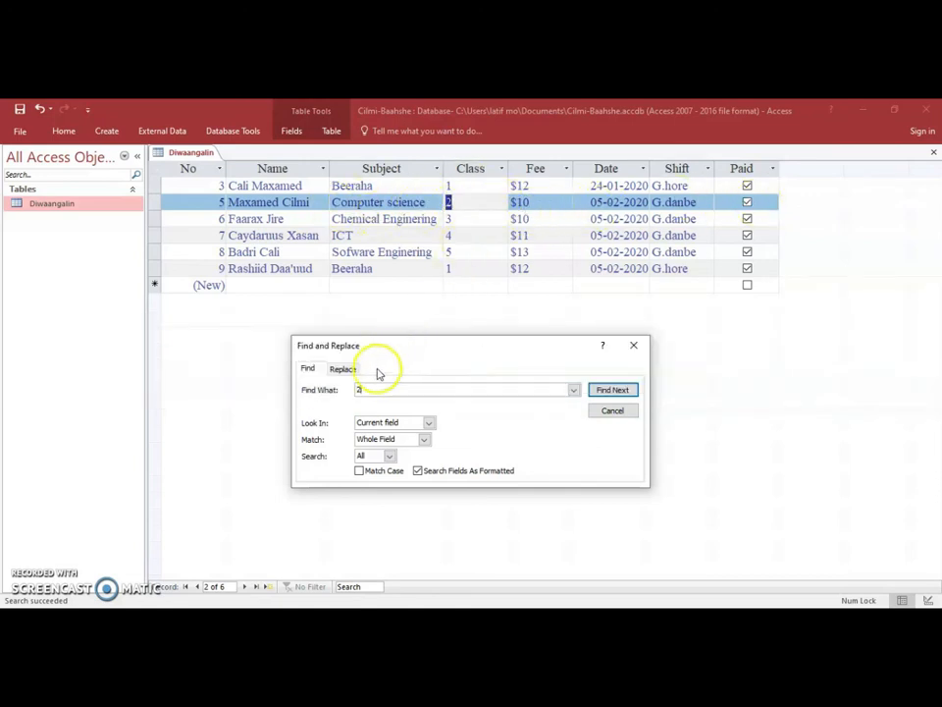
{"action": "key", "text": "BackSpace"}
{"action": "type", "text": "1"}
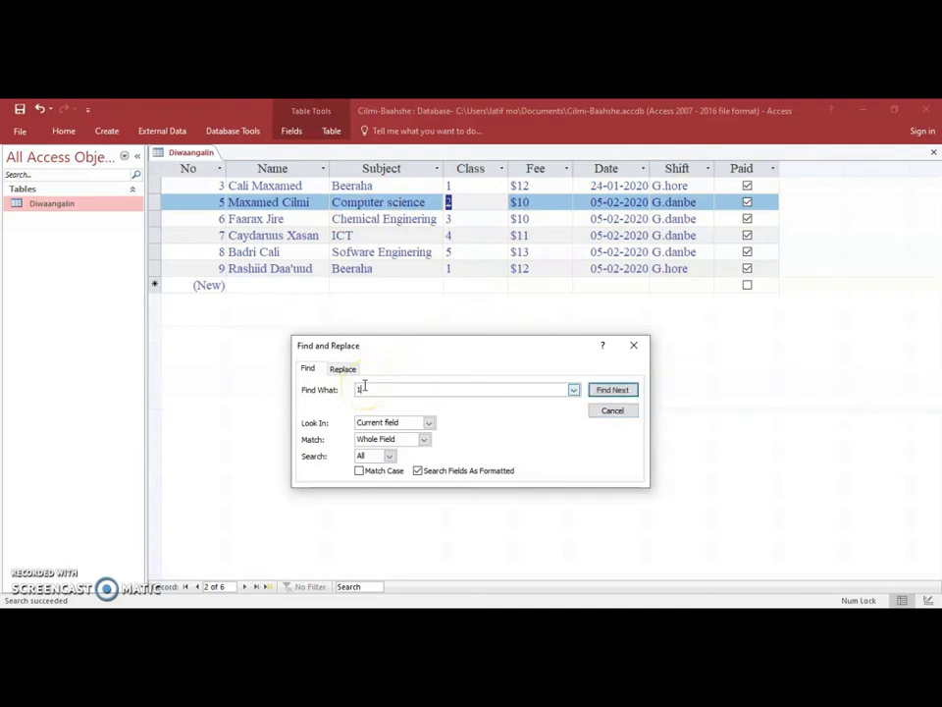
{"action": "left_click", "coordinate": [623, 390]}
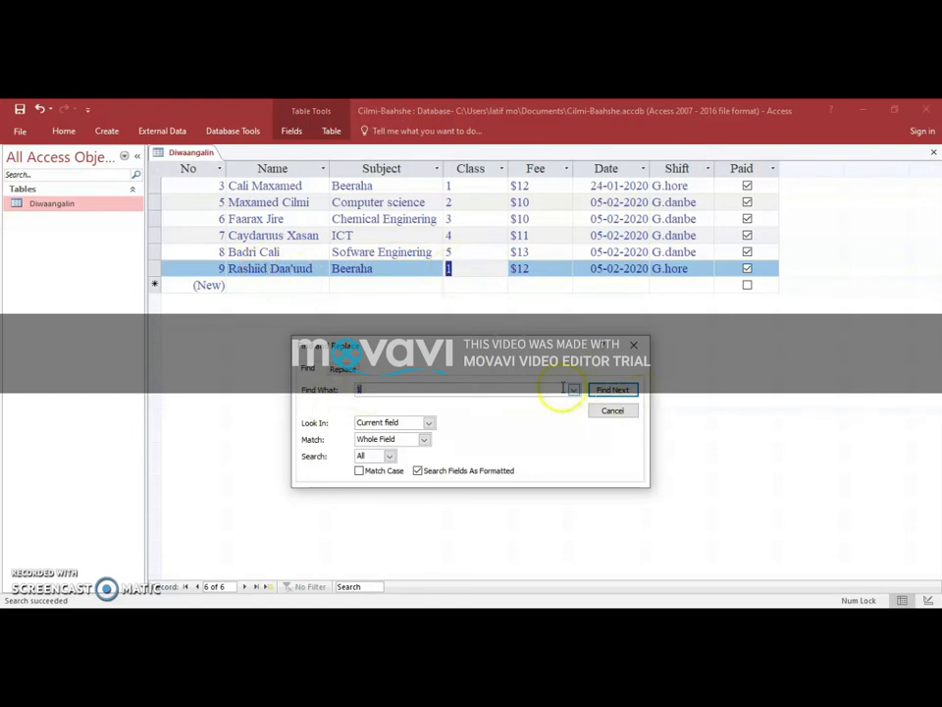
{"action": "left_click", "coordinate": [629, 391]}
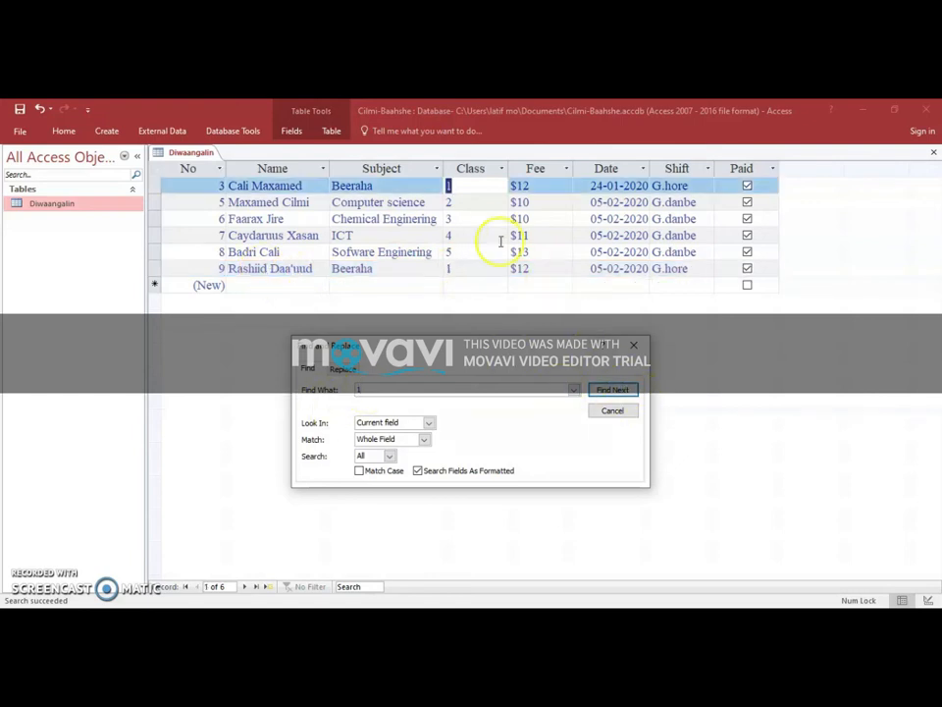
Search Class for 5, then repeat Find Next for 1 until the not-found message
{"action": "left_click", "coordinate": [367, 391]}
{"action": "left_click_drag", "start_coordinate": [542, 397], "coordinate": [535, 383]}
{"action": "left_click", "coordinate": [533, 386]}
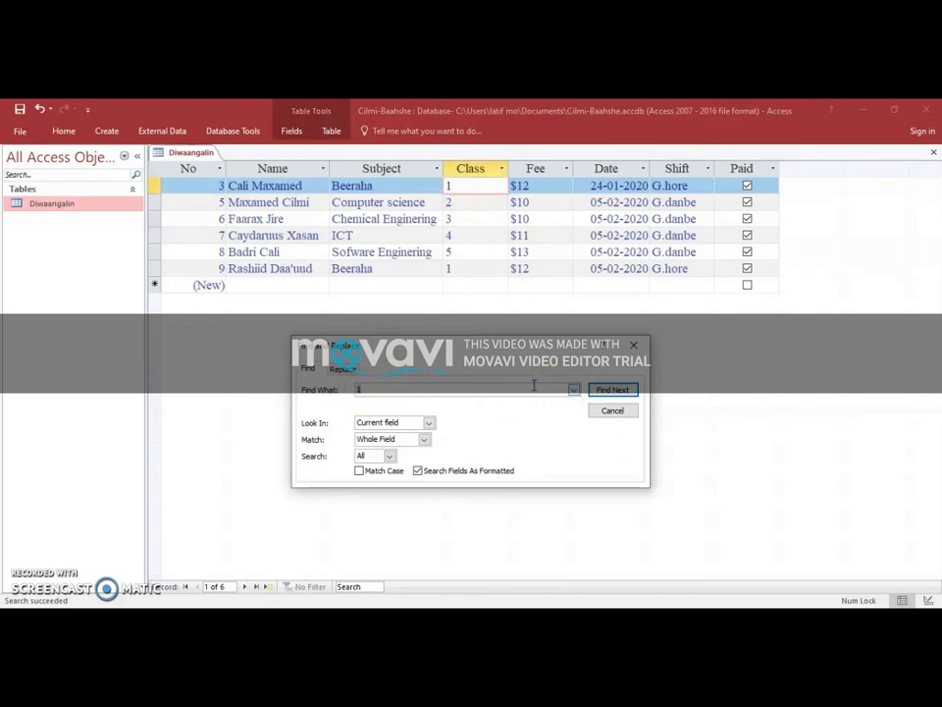
{"action": "key", "text": "BackSpace"}
{"action": "type", "text": "5"}
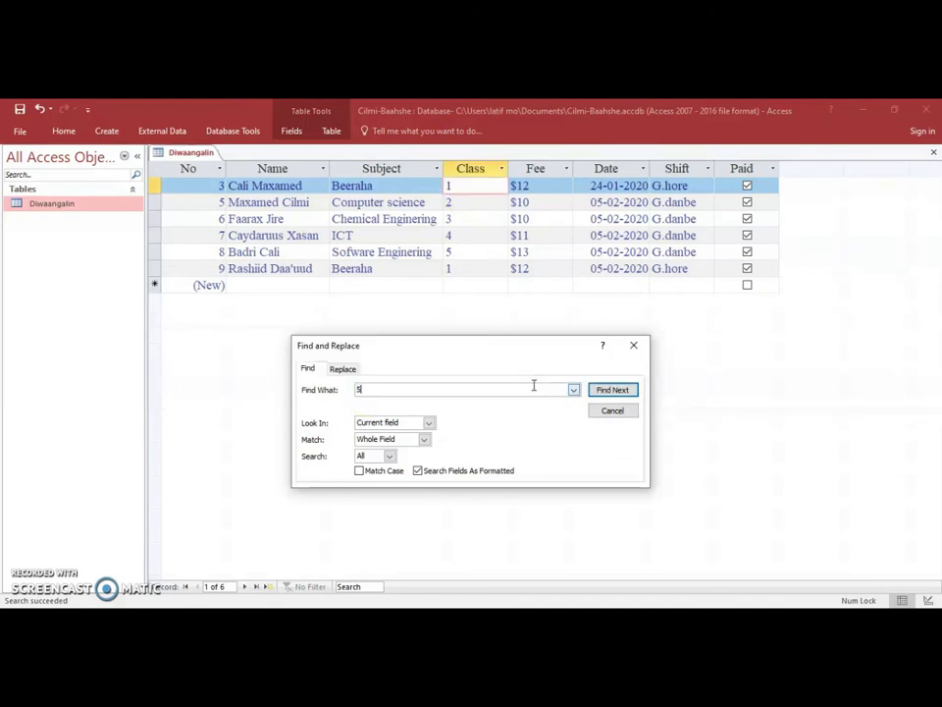
{"action": "left_click", "coordinate": [613, 390]}
{"action": "double_click", "coordinate": [368, 386]}
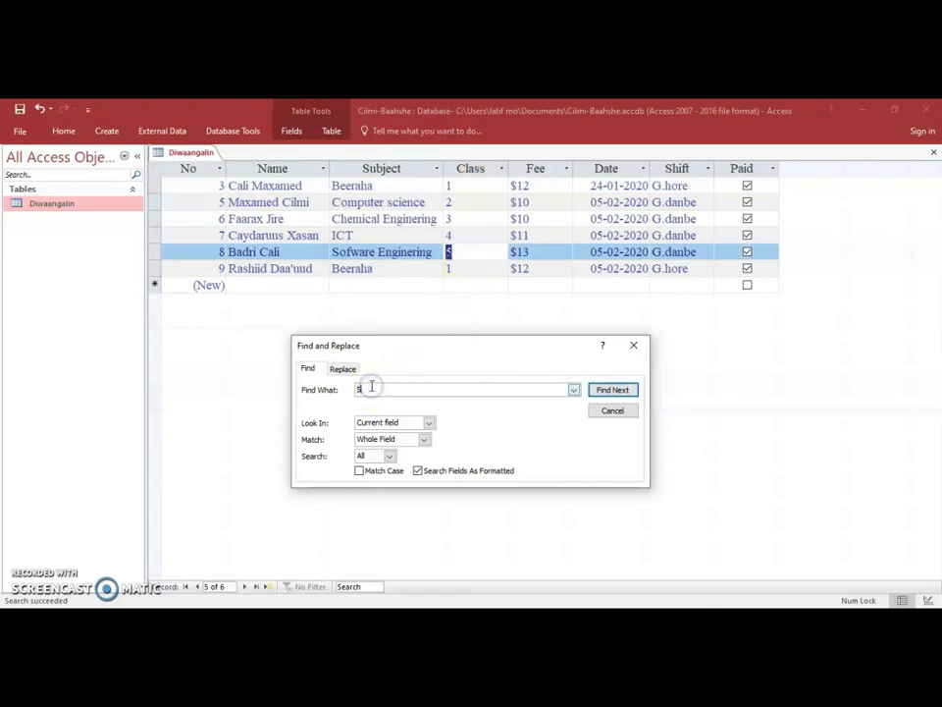
{"action": "type", "text": "1"}
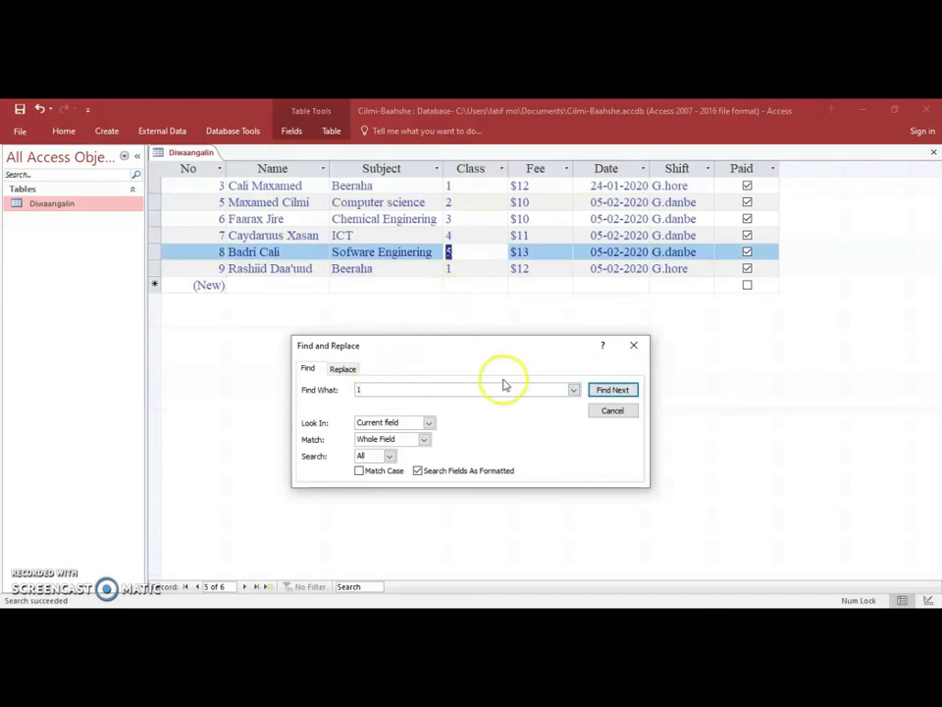
{"action": "left_click", "coordinate": [611, 391]}
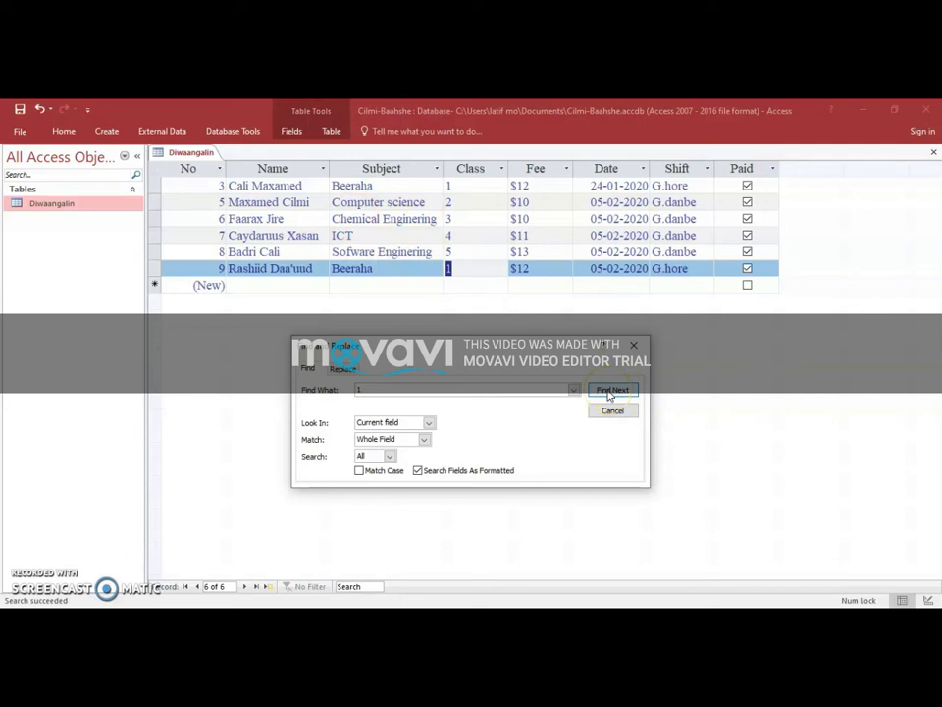
{"action": "left_click", "coordinate": [610, 391]}
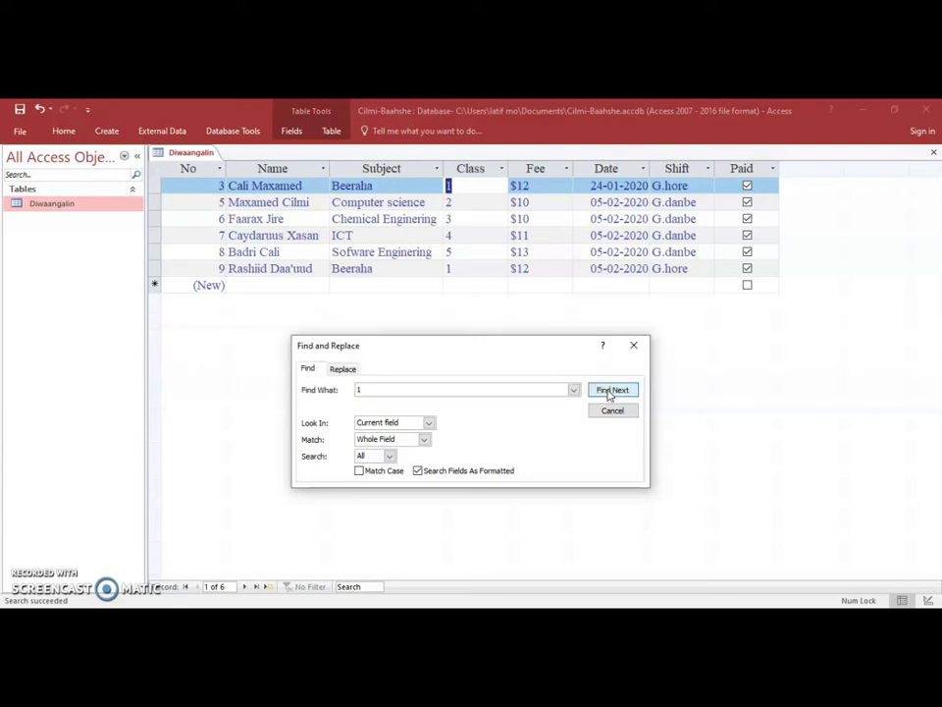
{"action": "left_click", "coordinate": [609, 391]}
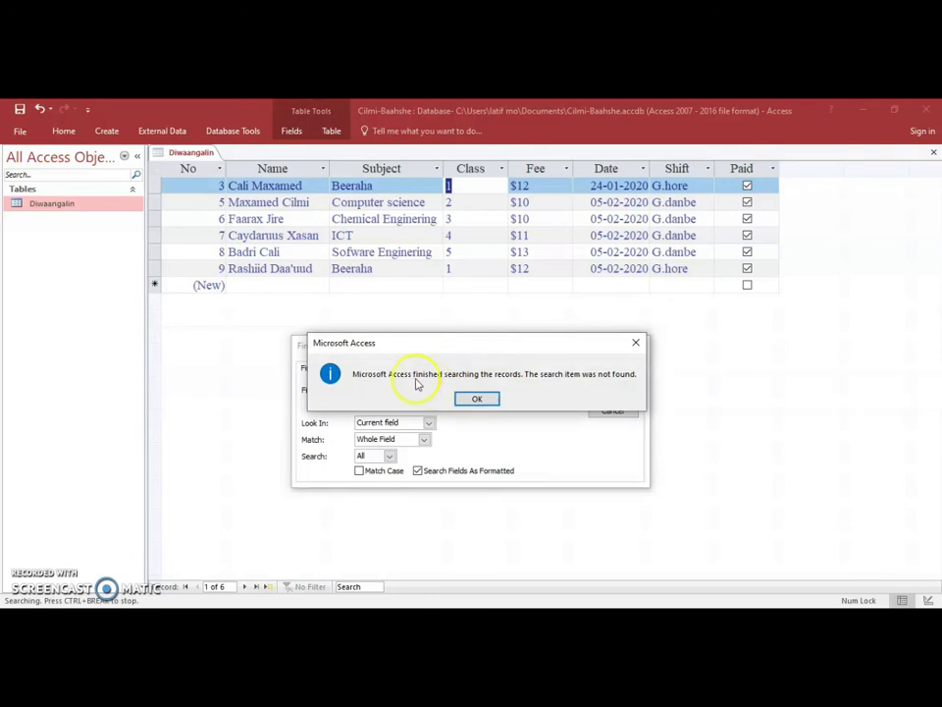
Dismiss the not-found message with OK and close the Find and Replace window
{"action": "left_click", "coordinate": [413, 381]}
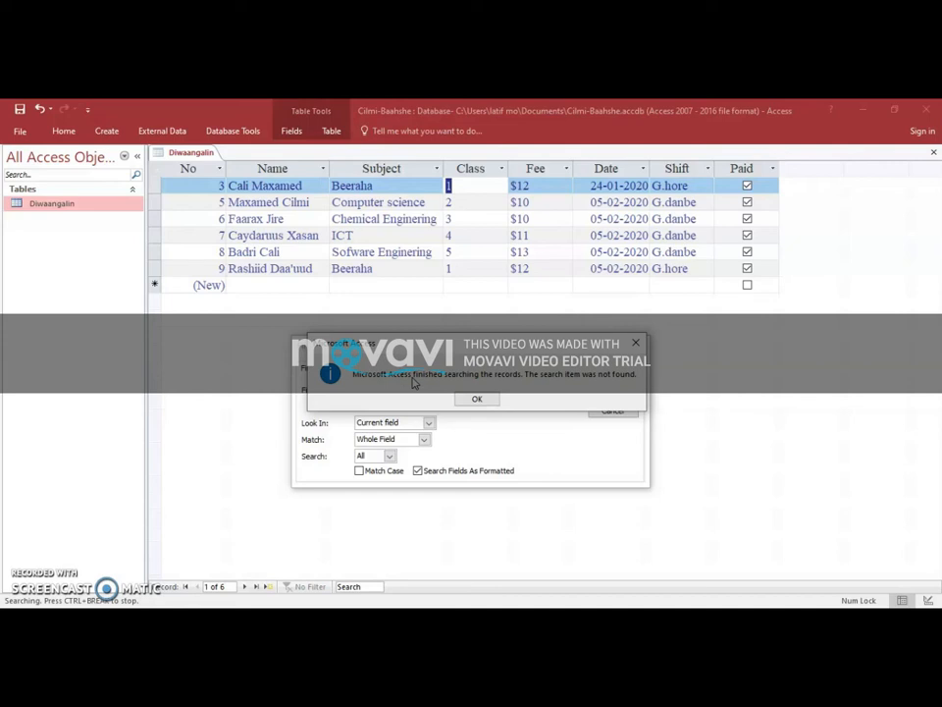
{"action": "left_click", "coordinate": [476, 400]}
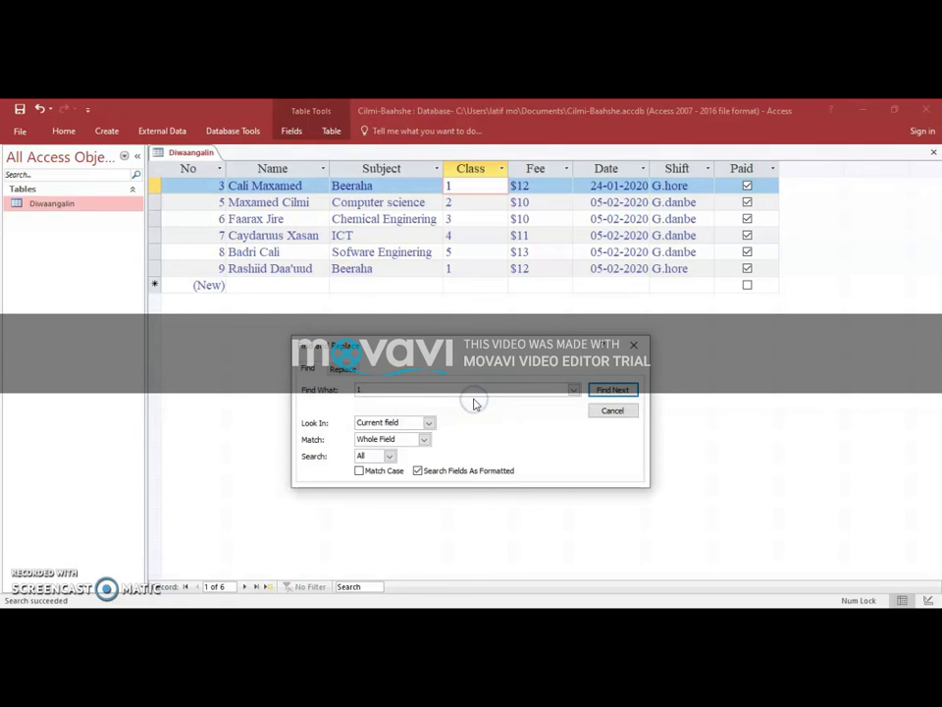
{"action": "left_click", "coordinate": [640, 346]}
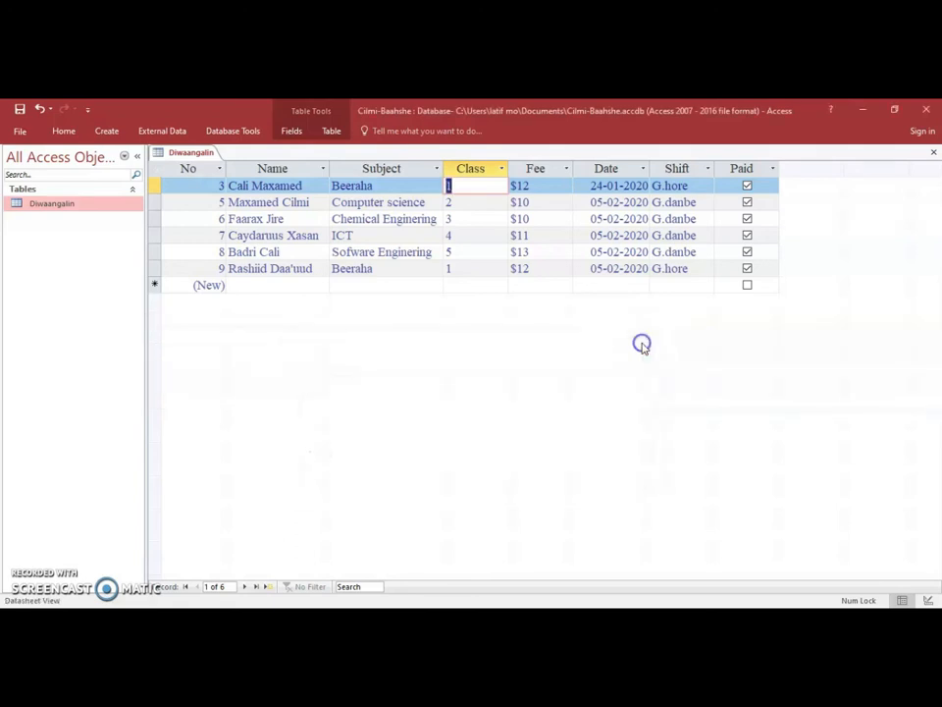
From the first record's Subject cell, find Beeraha, matching records No 9 then No 3
{"action": "left_click", "coordinate": [391, 185]}
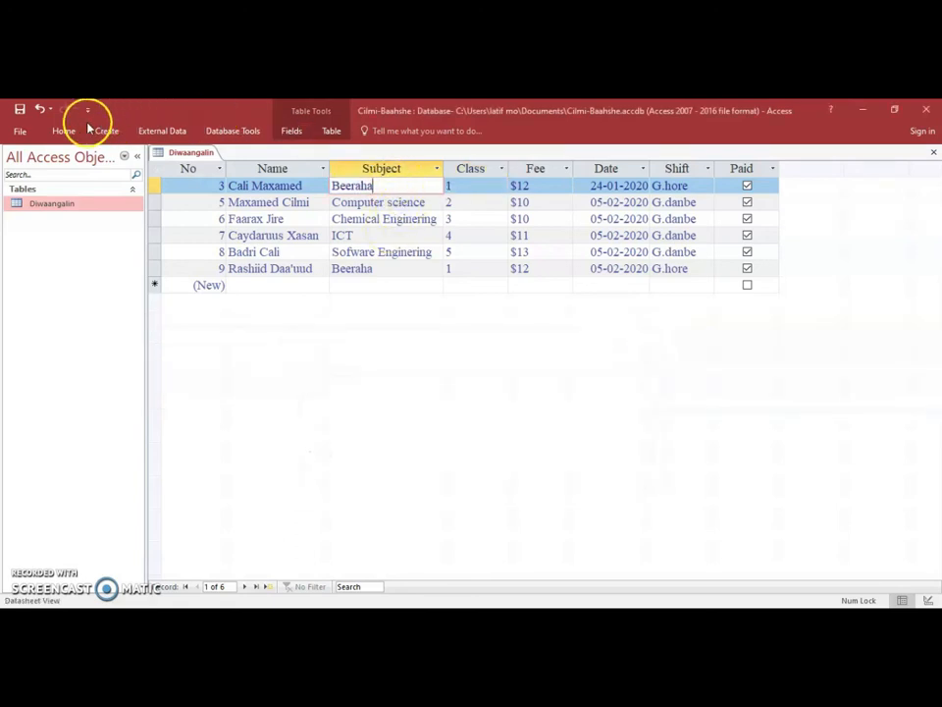
{"action": "left_click", "coordinate": [63, 130]}
{"action": "left_click", "coordinate": [464, 167]}
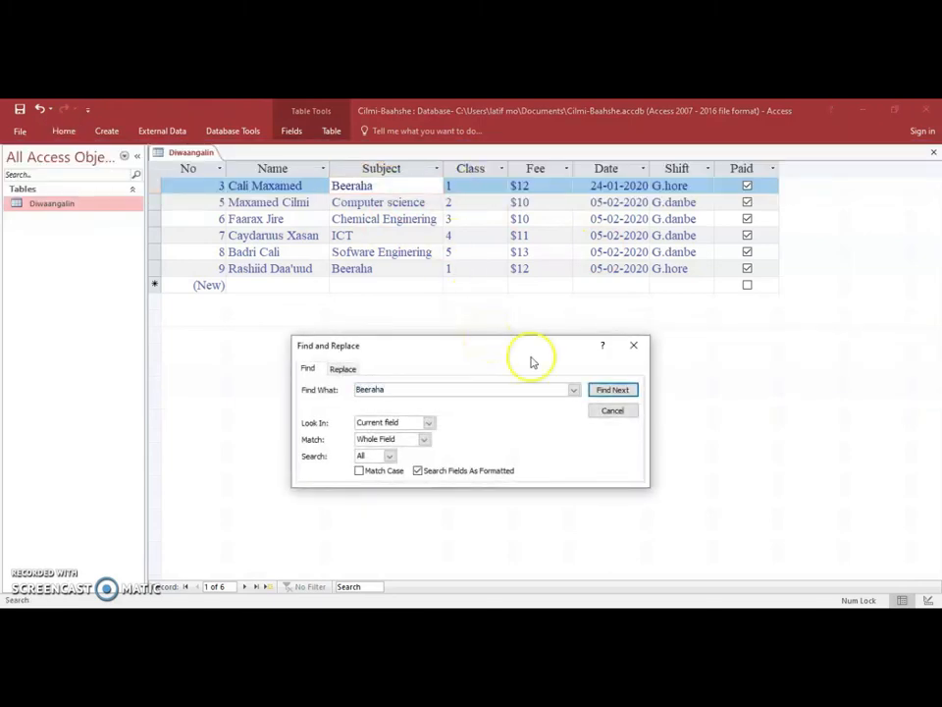
{"action": "left_click", "coordinate": [613, 389]}
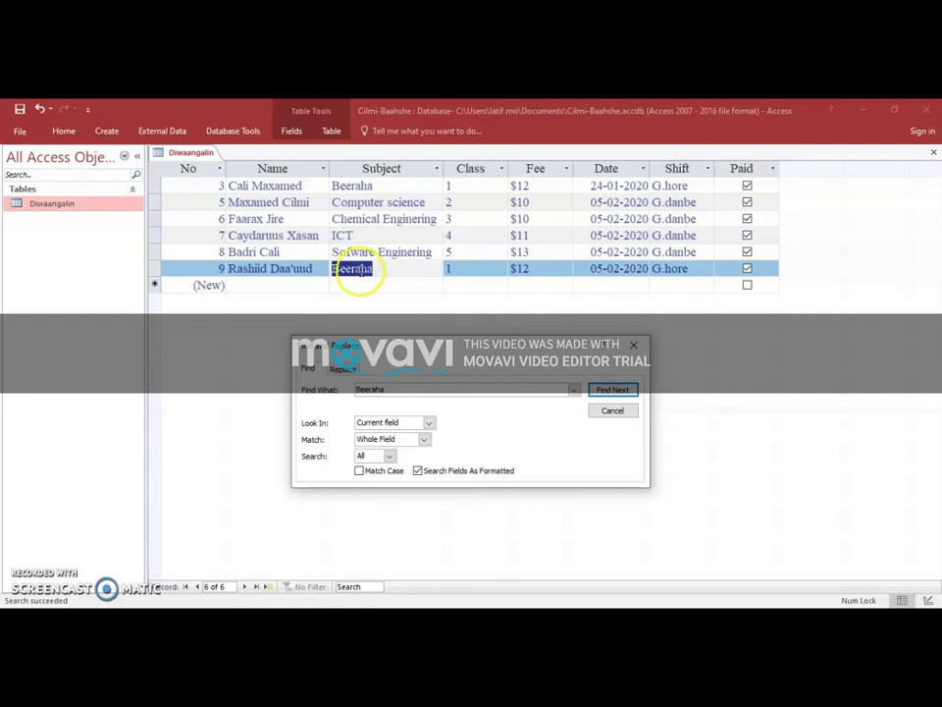
{"action": "left_click", "coordinate": [360, 268]}
{"action": "left_click", "coordinate": [618, 391]}
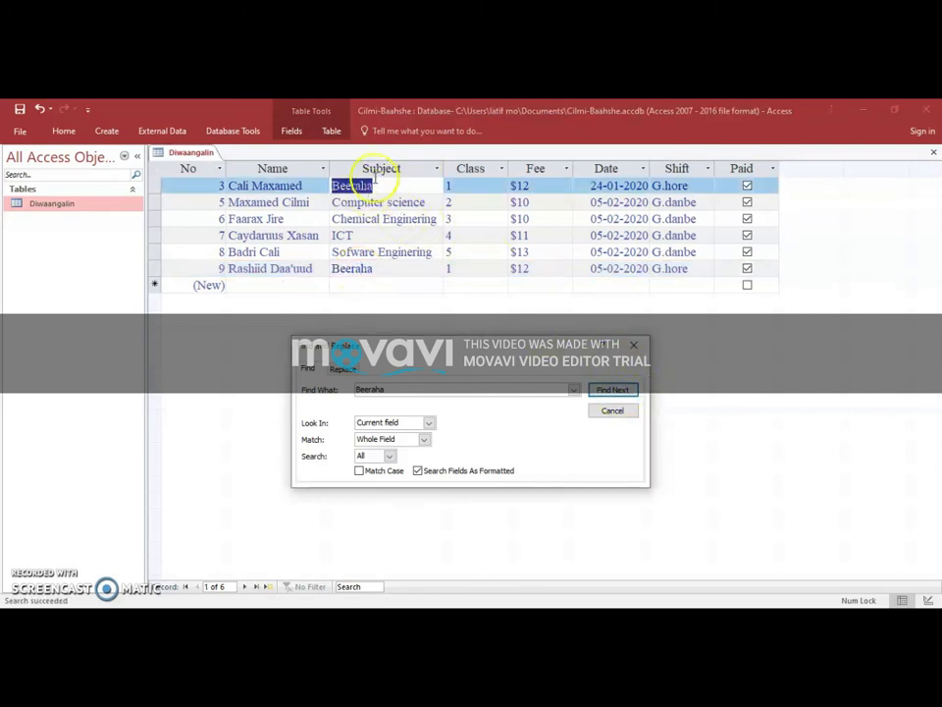
Search the Subject field for computer science, locating record No 5
{"action": "double_click", "coordinate": [384, 390]}
{"action": "type", "text": "Computer science"}
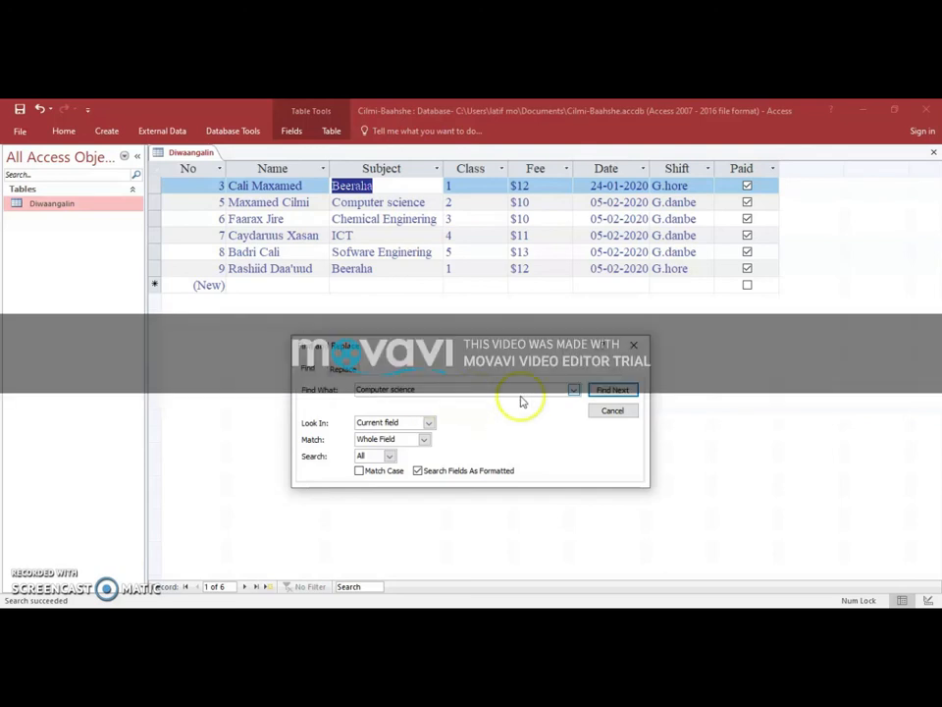
{"action": "left_click", "coordinate": [617, 394]}
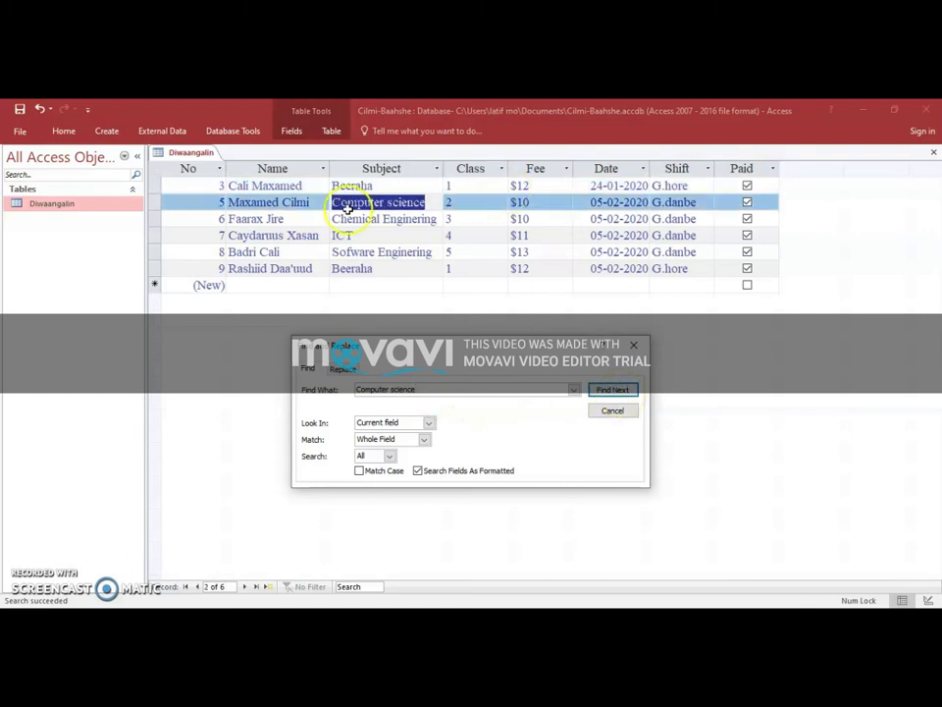
Capitalise the search text to 'Computer science' and search again until Access reports no match
{"action": "left_click", "coordinate": [360, 392]}
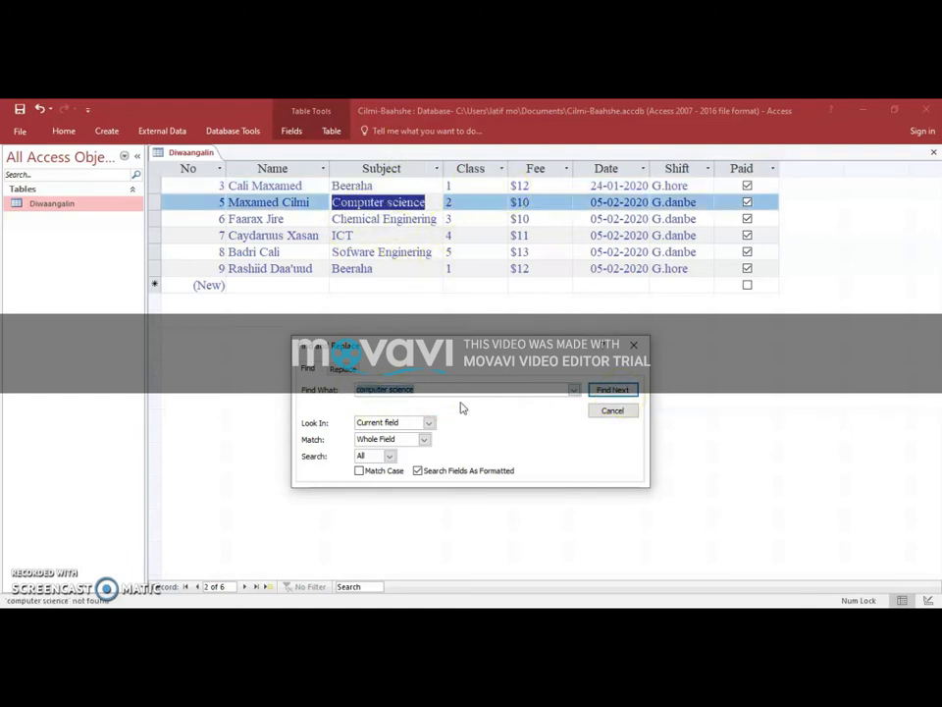
{"action": "left_click", "coordinate": [403, 389]}
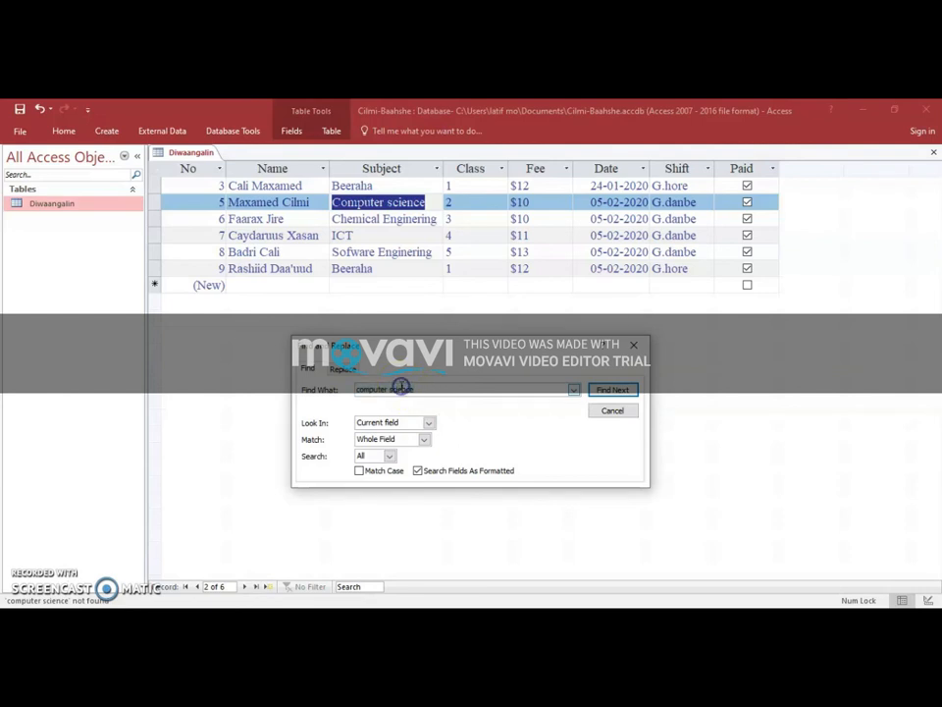
{"action": "left_click", "coordinate": [361, 391]}
{"action": "key", "text": "Delete"}
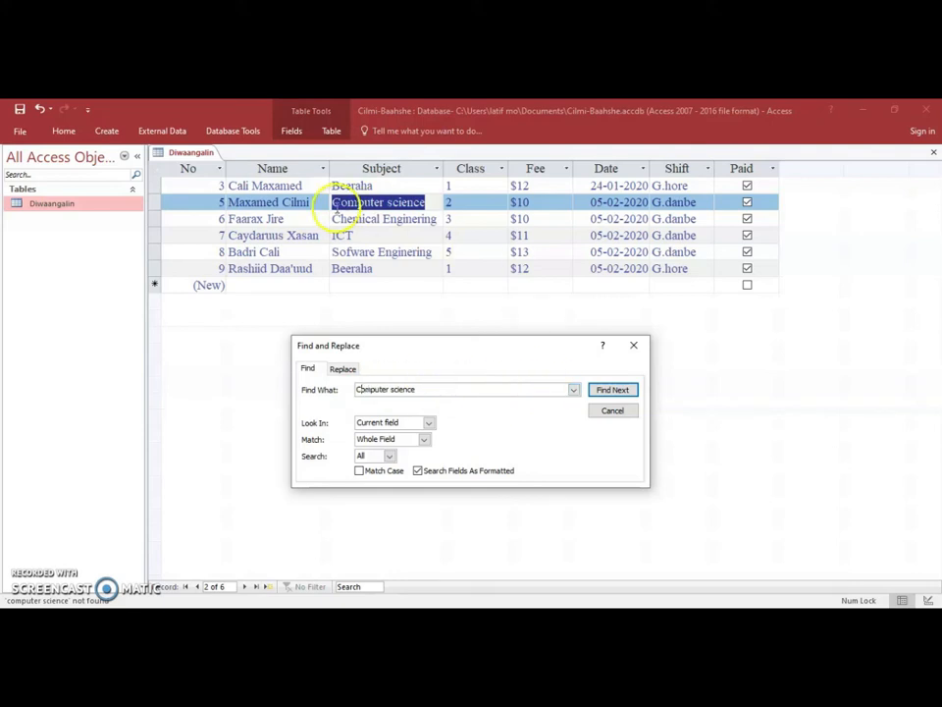
{"action": "key", "text": "BackSpace"}
{"action": "left_click", "coordinate": [631, 390]}
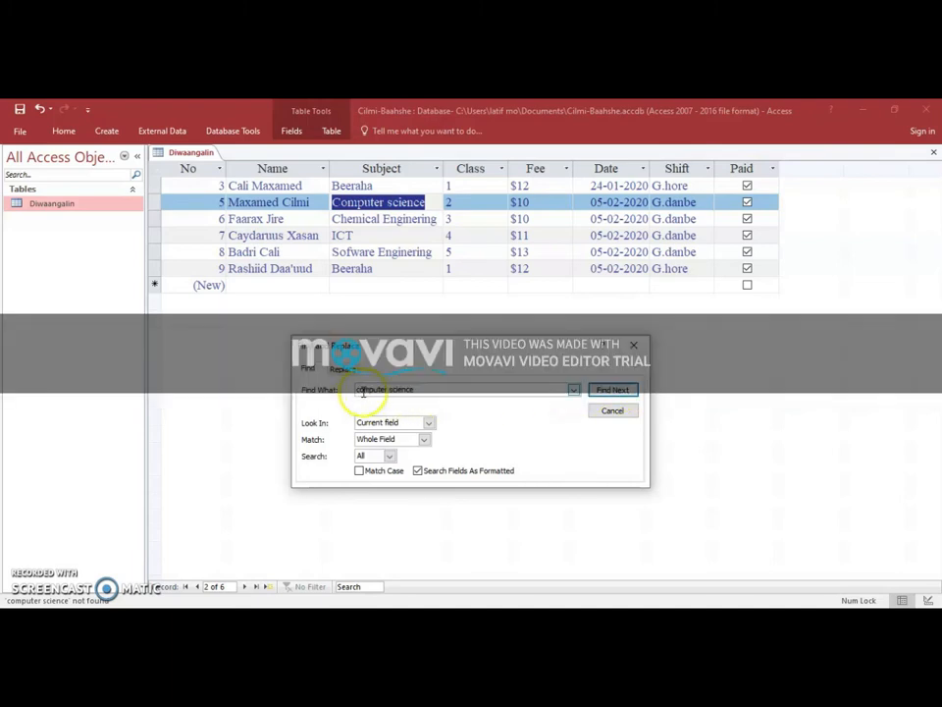
{"action": "left_click", "coordinate": [613, 390]}
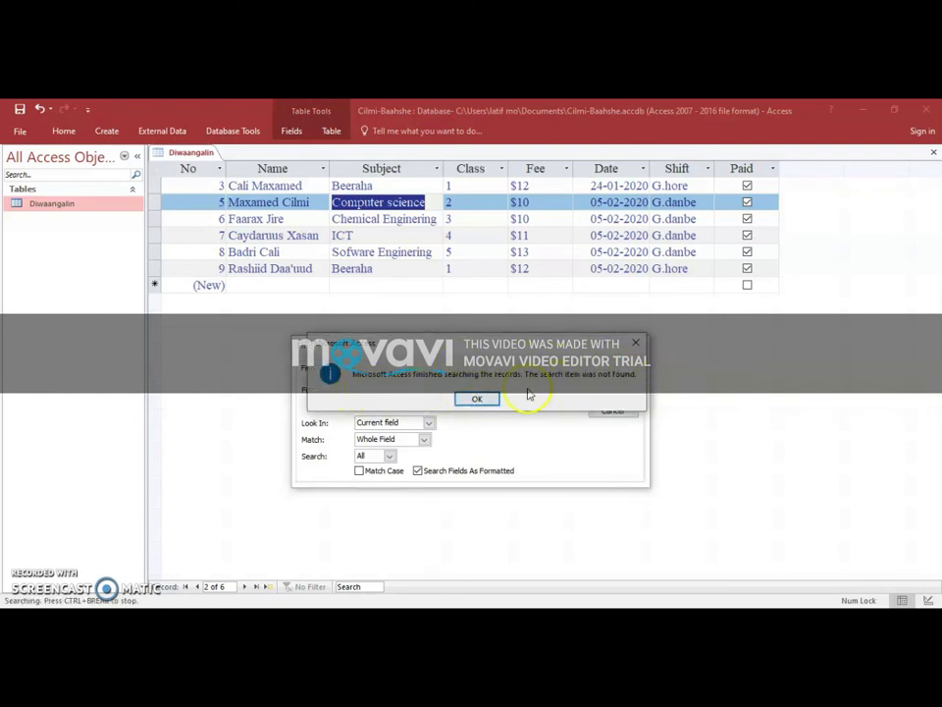
Dismiss the not-found message, keeping 'Computer science' in the Find What box
{"action": "left_click", "coordinate": [477, 397]}
{"action": "left_click", "coordinate": [359, 389]}
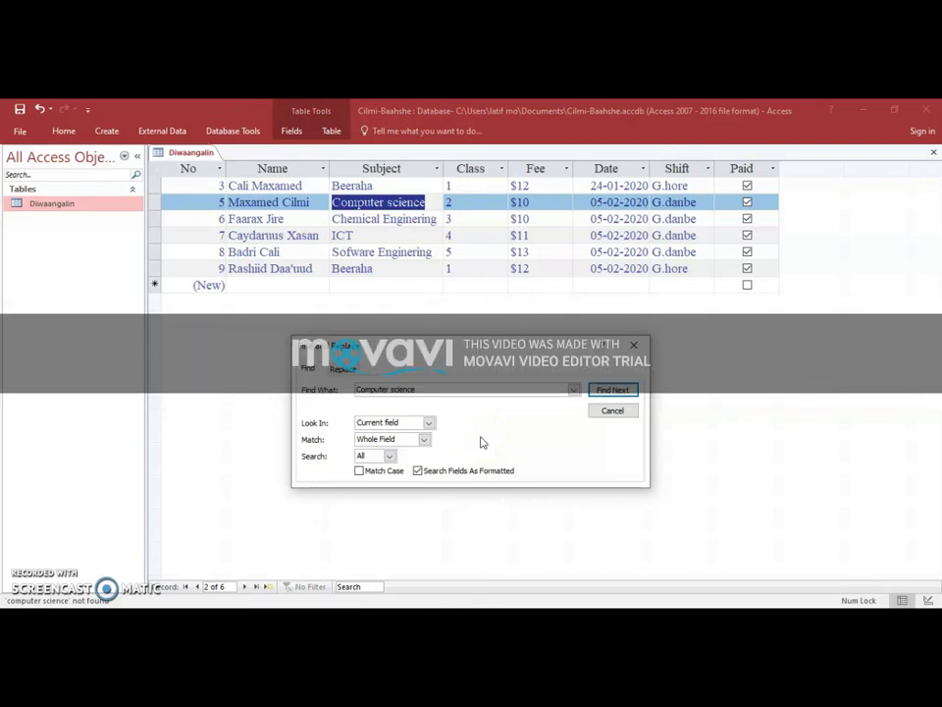
Select the first record's No field in Diwaangalin and close the Find and Replace window
{"action": "left_click", "coordinate": [358, 390]}
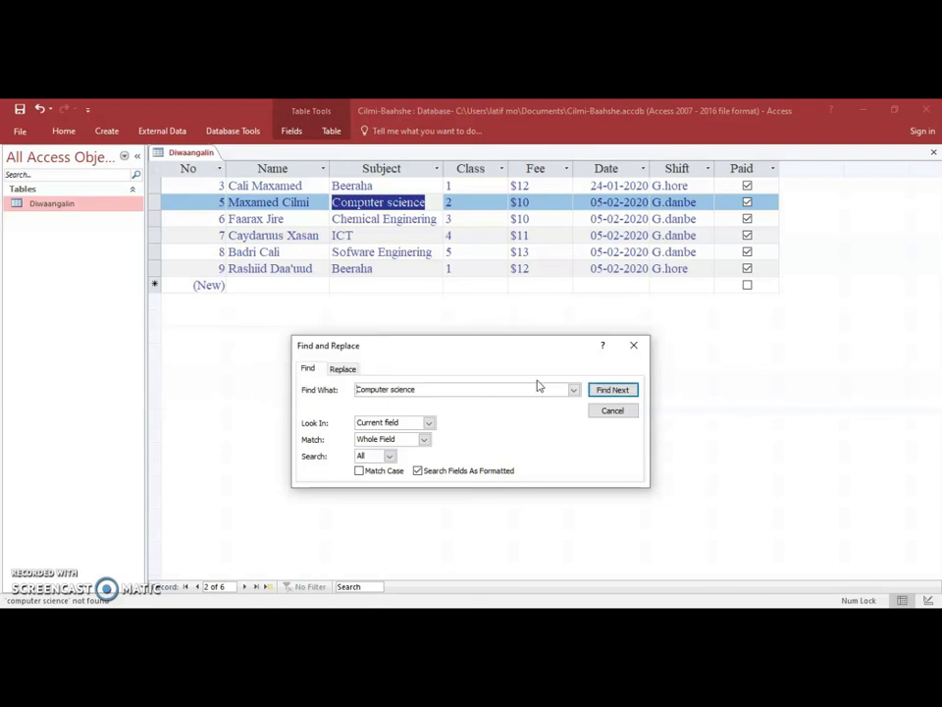
{"action": "left_click", "coordinate": [342, 217]}
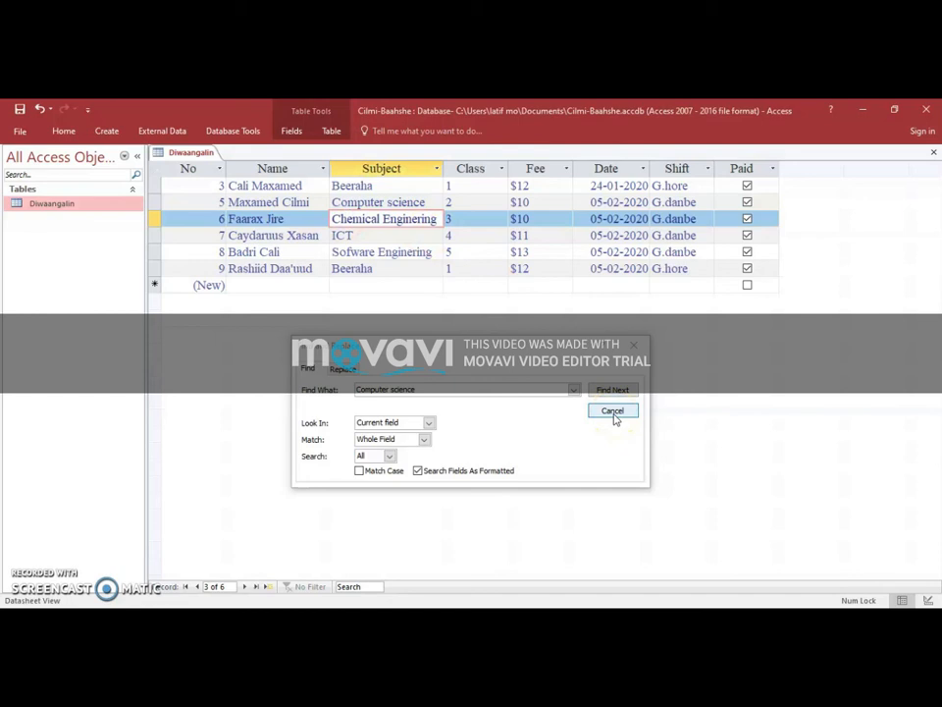
{"action": "left_click", "coordinate": [206, 188]}
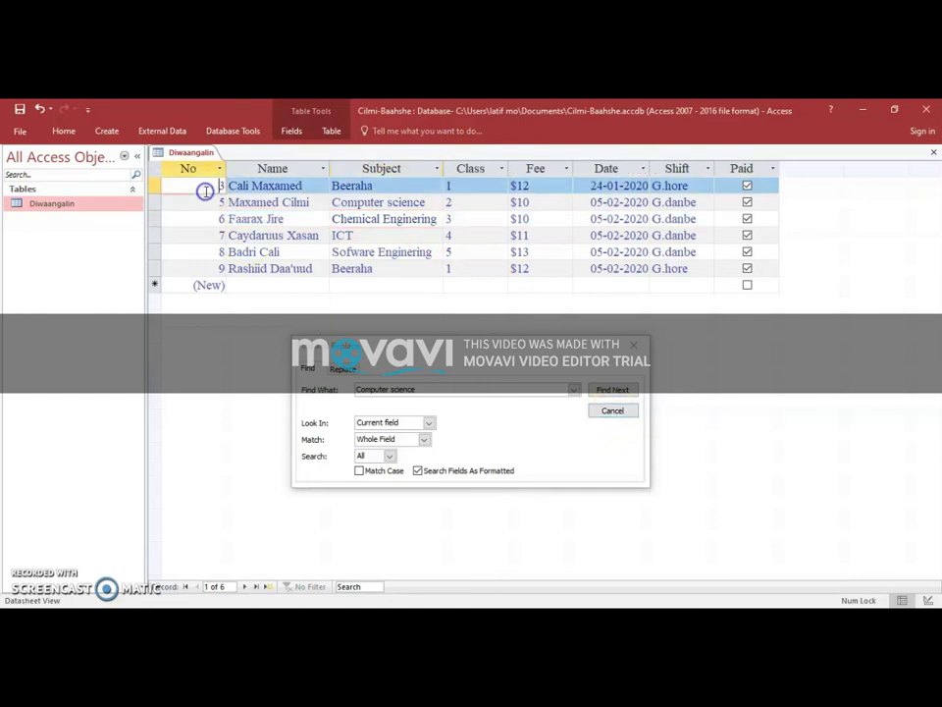
{"action": "left_click", "coordinate": [628, 412]}
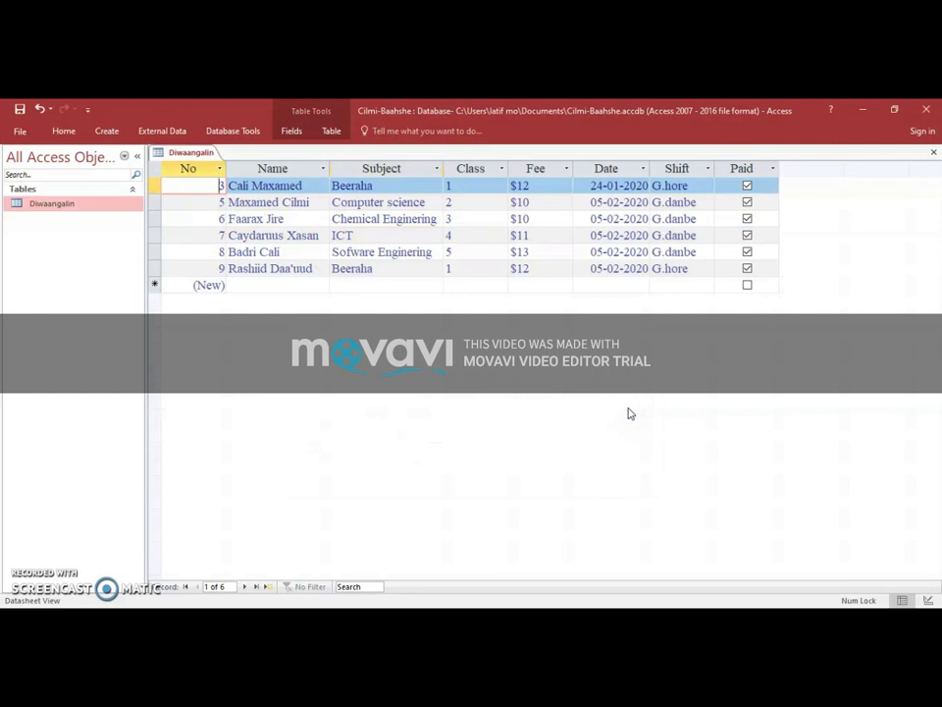